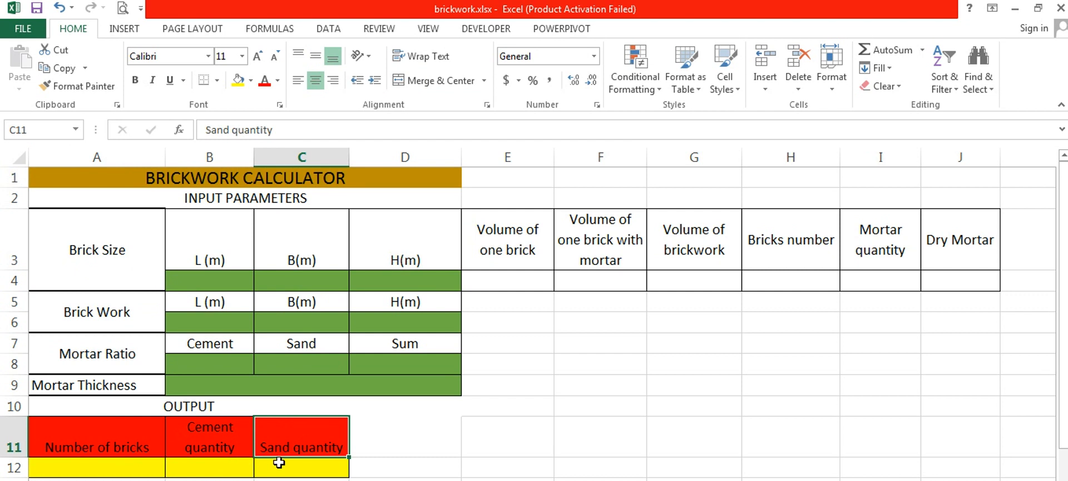
- Look through the brickwork calculator's input sections: brick size, brick work, mortar ratio and mortar thickness
{"action": "left_click", "coordinate": [251, 192]}
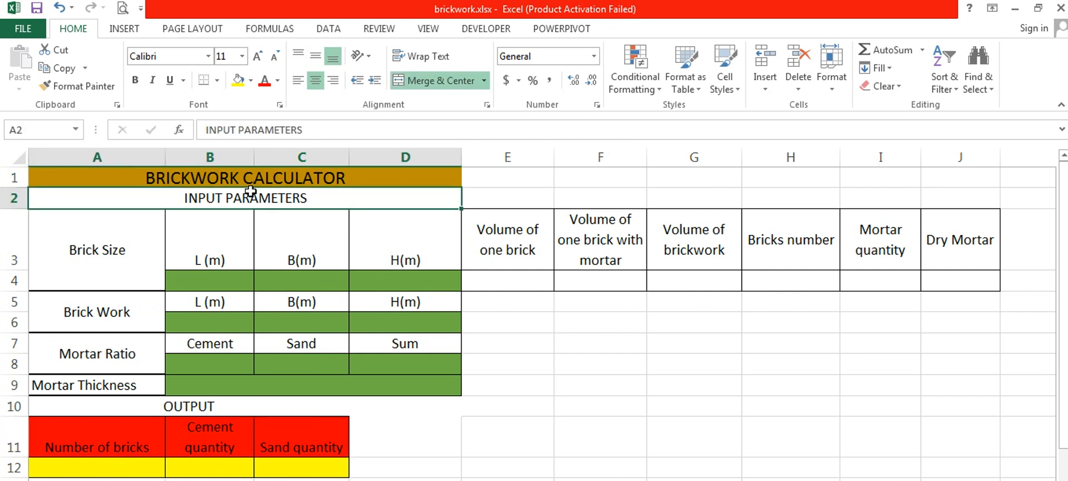
{"action": "left_click", "coordinate": [135, 240]}
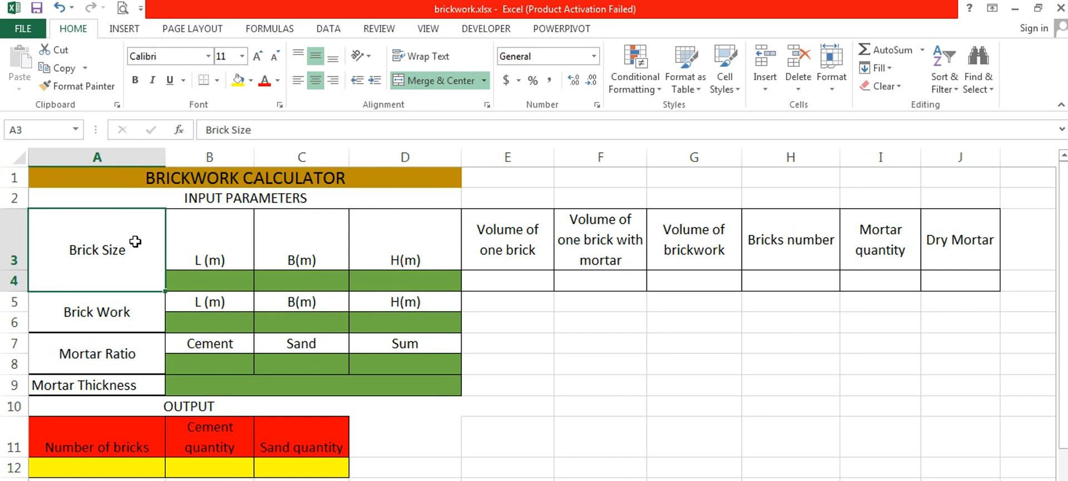
{"action": "key", "text": "Tab"}
{"action": "key", "text": "Tab"}
{"action": "key", "text": "Tab"}
{"action": "key", "text": "Return"}
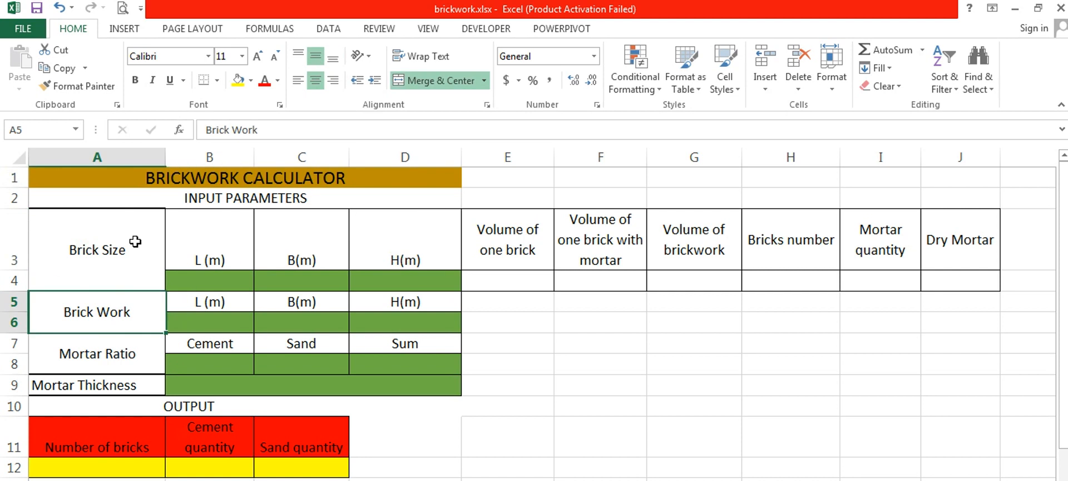
{"action": "key", "text": "Tab"}
{"action": "key", "text": "Tab"}
{"action": "key", "text": "Tab"}
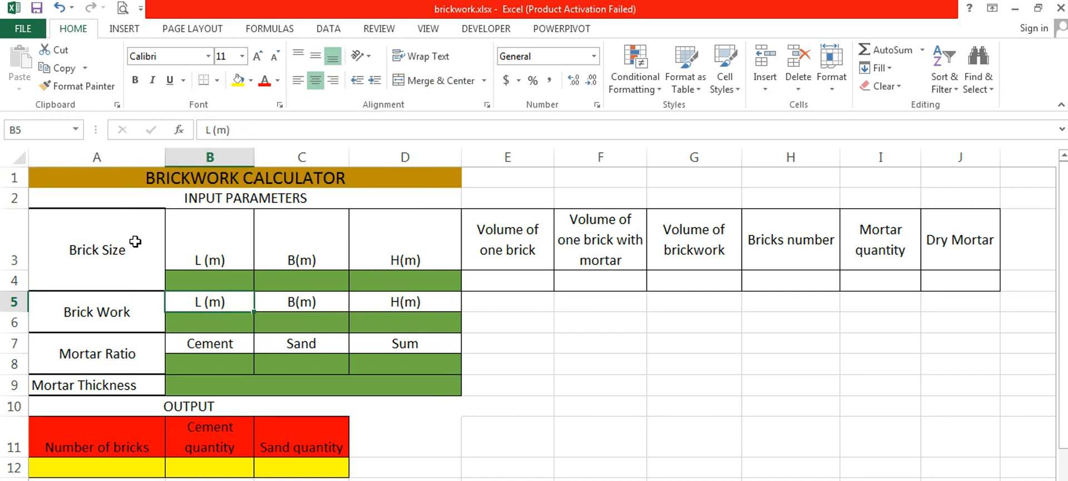
{"action": "key", "text": "Return"}
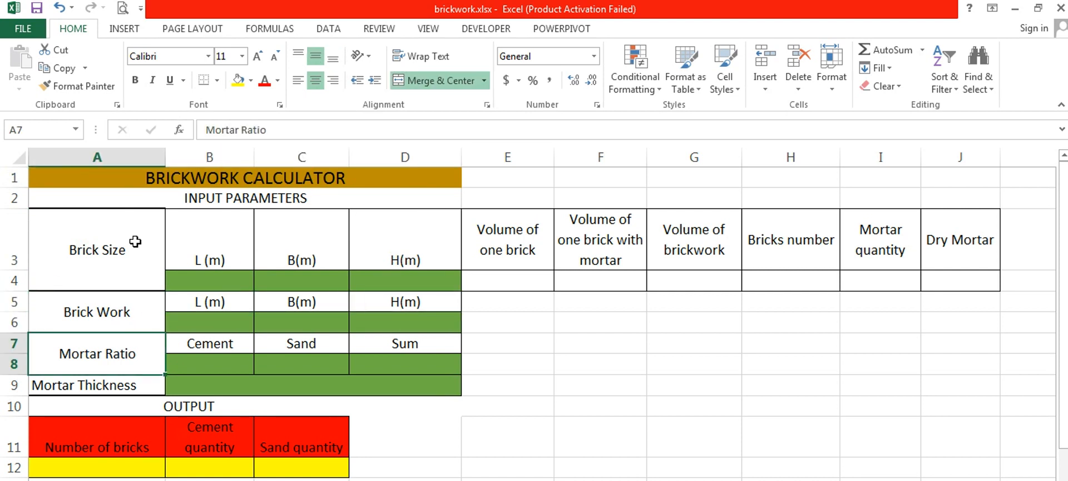
{"action": "key", "text": "Tab"}
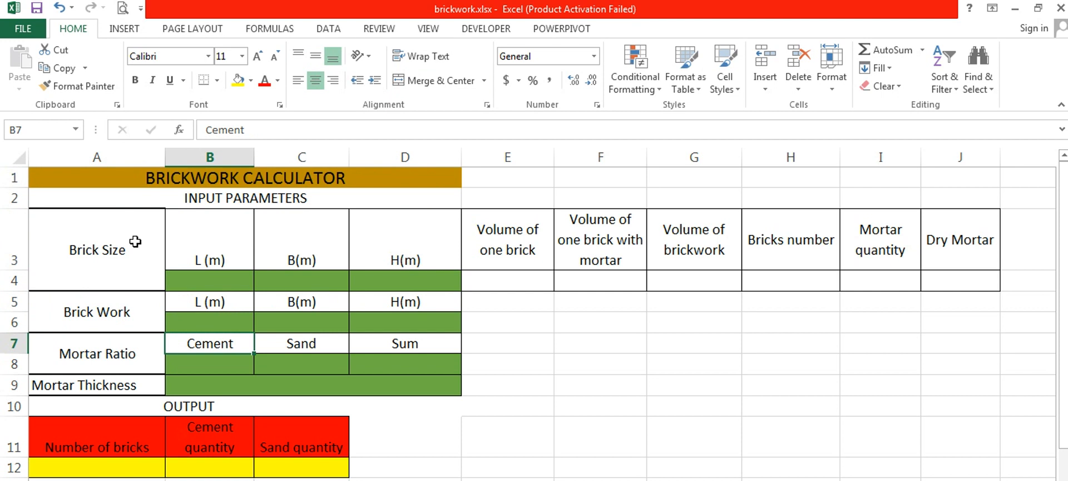
{"action": "key", "text": "Down"}
{"action": "key", "text": "Tab"}
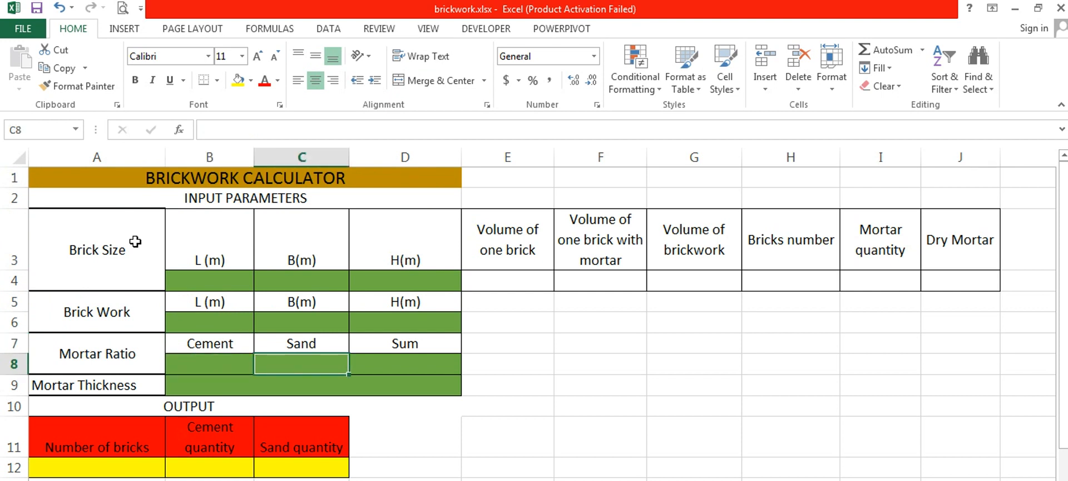
{"action": "key", "text": "Return"}
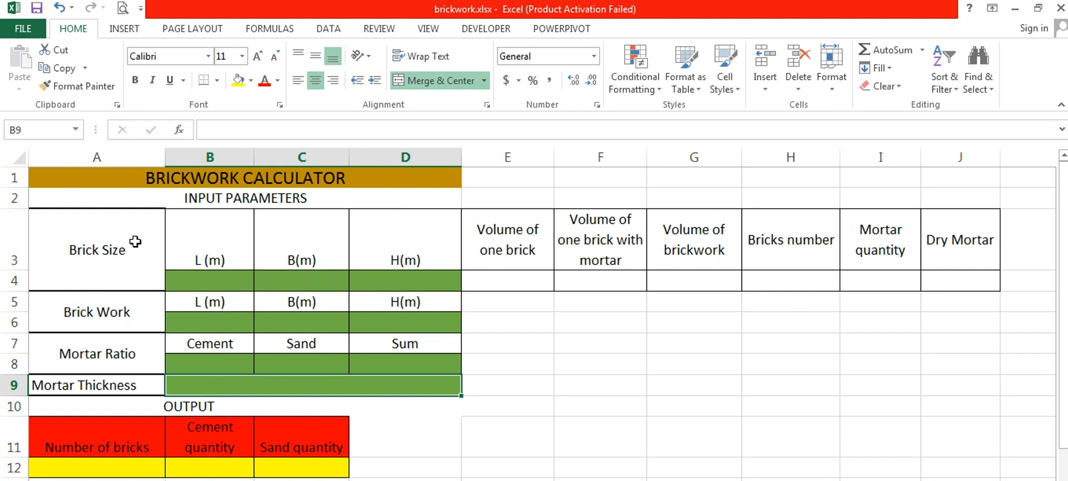
{"action": "left_click", "coordinate": [135, 241]}
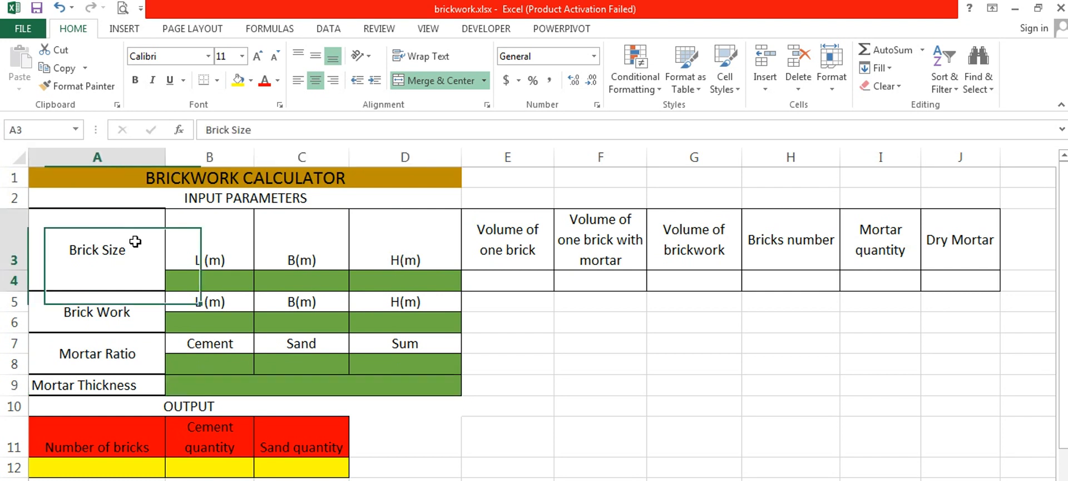
- Enter 0.23 m as the brick length in cell B4 of the Brick Size section
{"action": "left_click", "coordinate": [183, 282]}
{"action": "type", "text": "="}
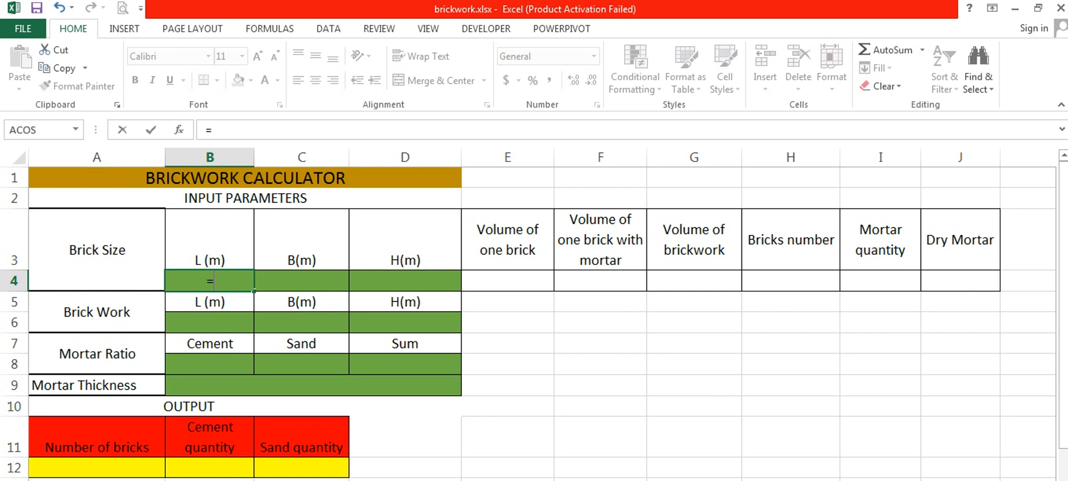
{"action": "type", "text": "0.23"}
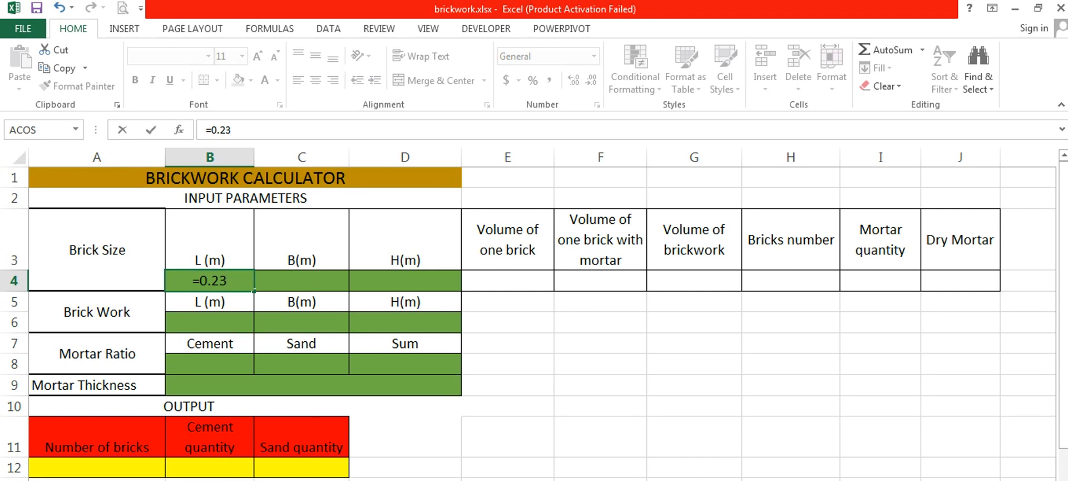
{"action": "key", "text": "Tab"}
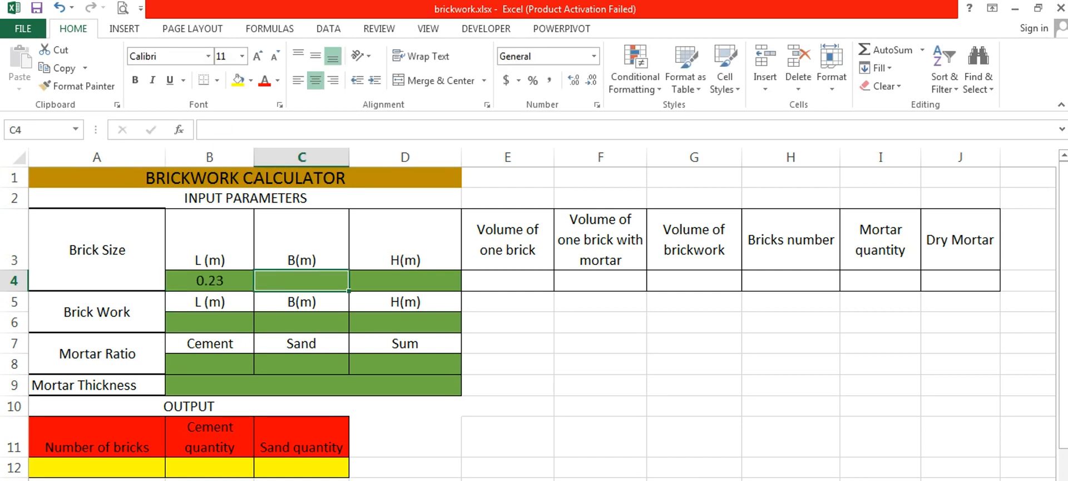
- Enter the brick's breadth as 0.11 m in C4 and its height as 0.055 m in D4
{"action": "type", "text": "0.11"}
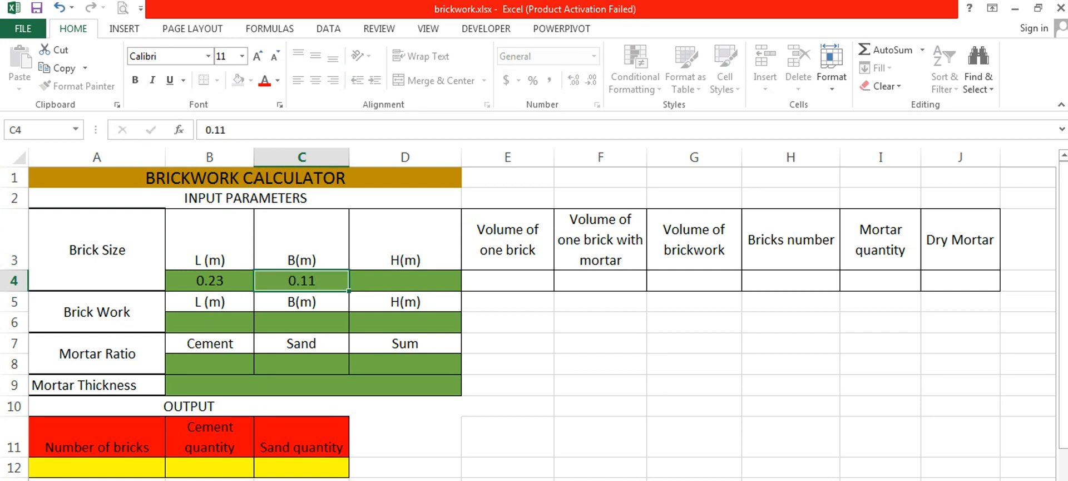
{"action": "key", "text": "Tab"}
{"action": "type", "text": "0"}
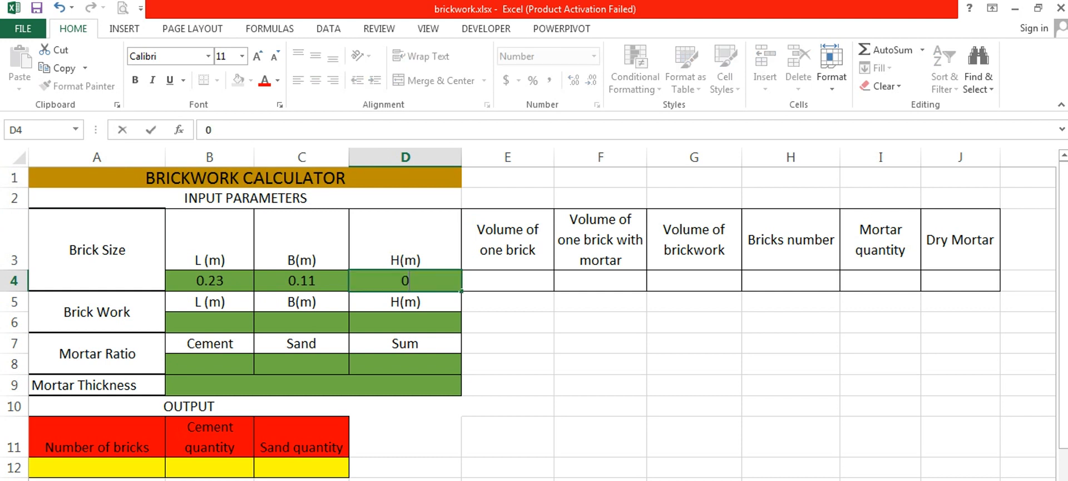
{"action": "type", "text": ".055"}
{"action": "key", "text": "Return"}
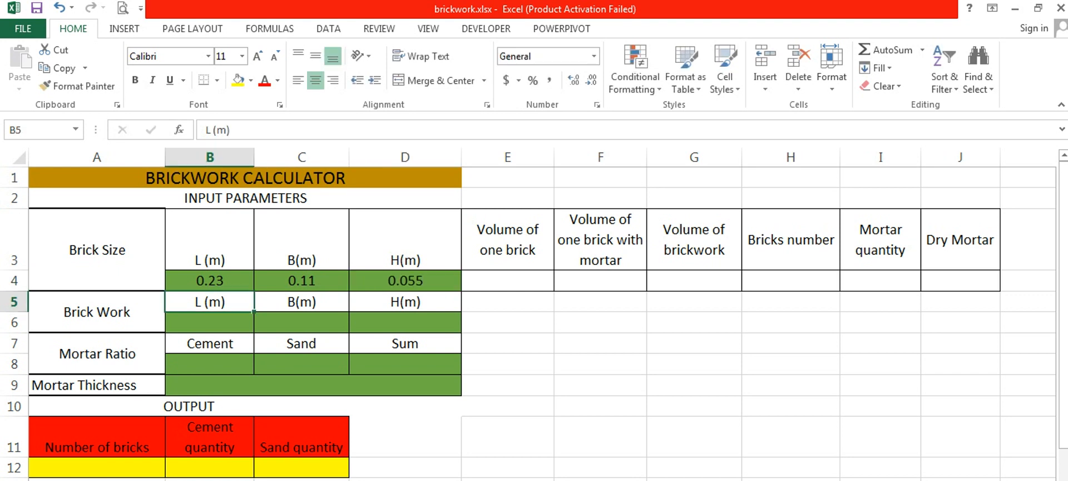
- Fill the Brick Work dimensions in row 6 with length 1, breadth 1 and height 1 m
{"action": "key", "text": "Return"}
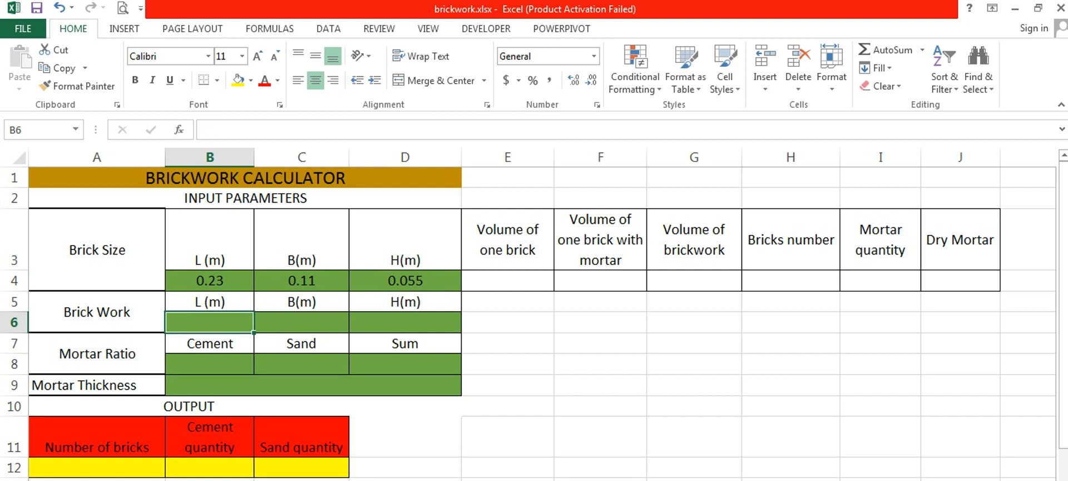
{"action": "type", "text": "1"}
{"action": "key", "text": "Tab"}
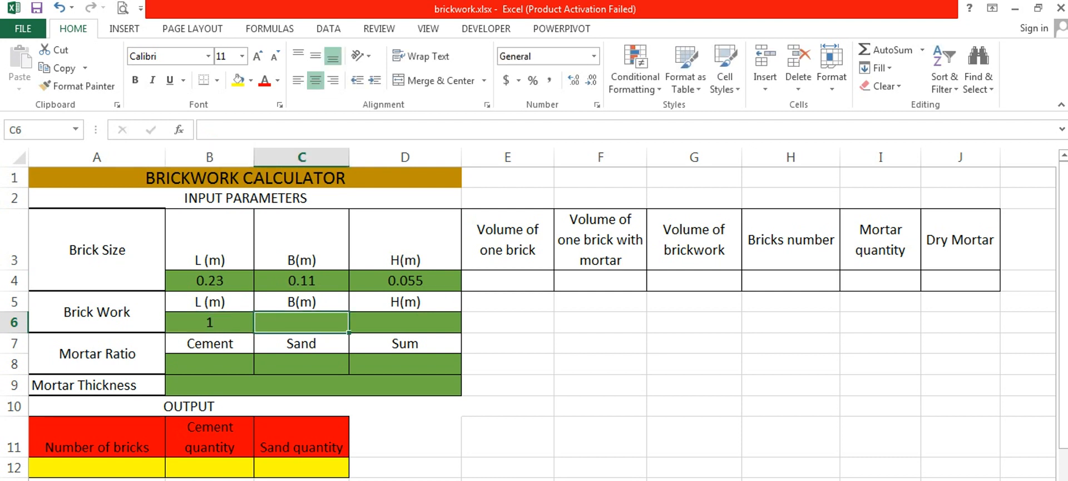
{"action": "type", "text": "1"}
{"action": "key", "text": "Tab"}
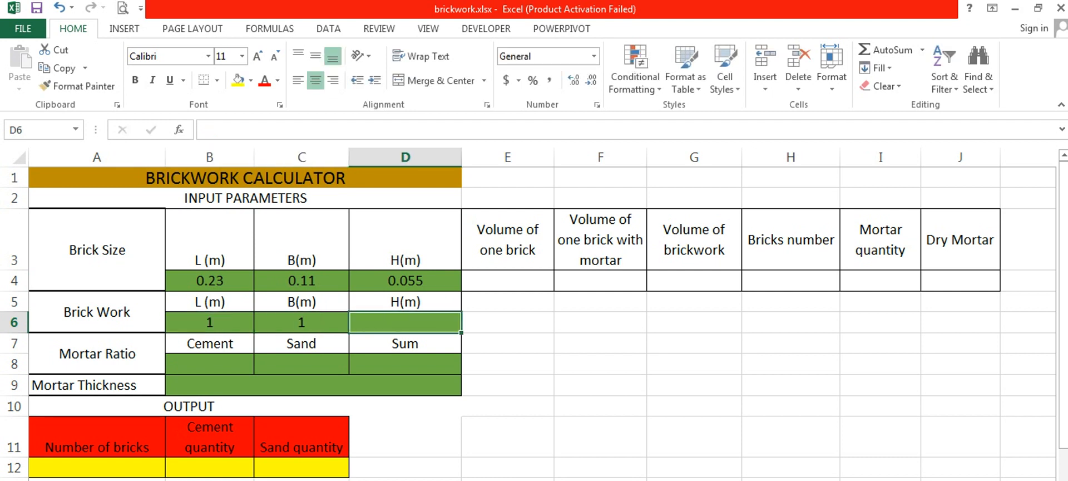
{"action": "type", "text": "1"}
{"action": "key", "text": "Return"}
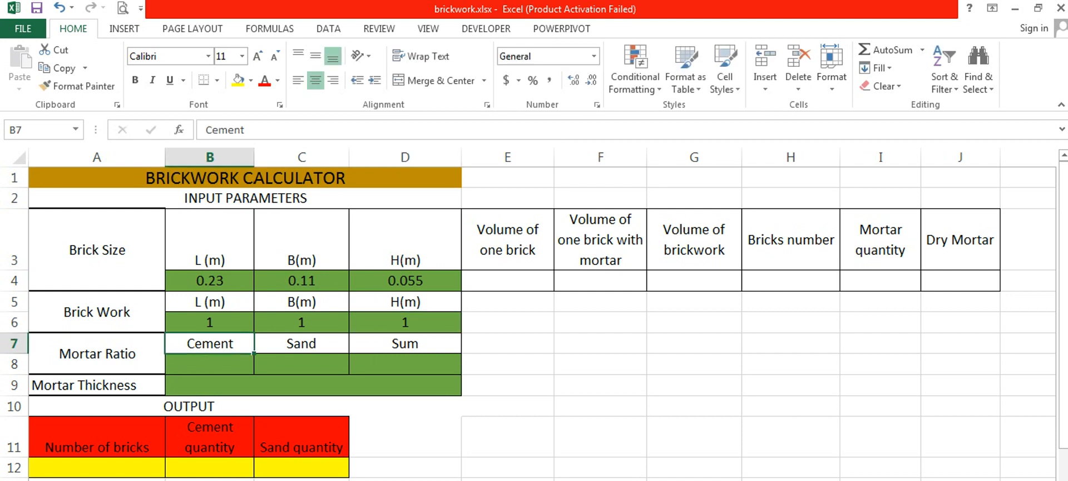
- Enter the mortar ratio in row 8 as 1 part cement and 4 parts sand
{"action": "key", "text": "Return"}
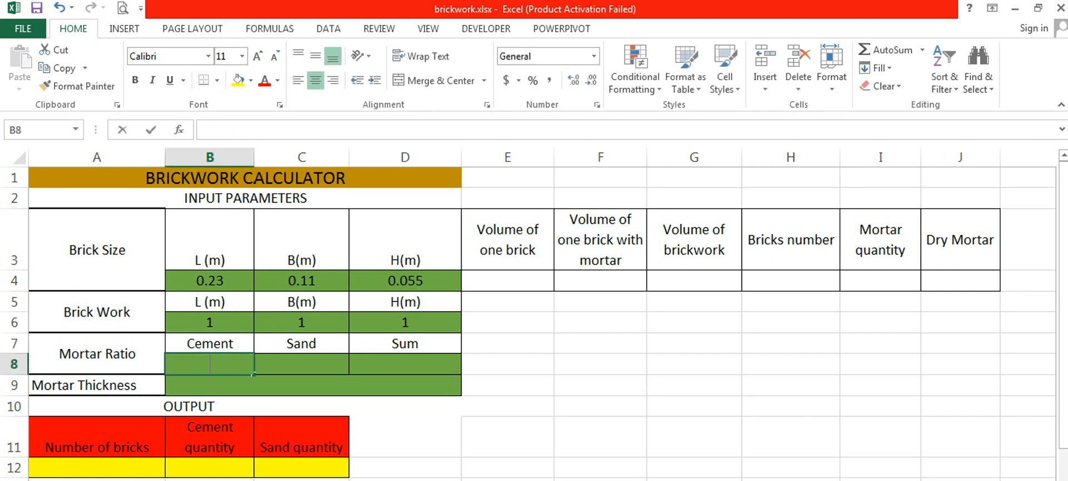
{"action": "type", "text": "1"}
{"action": "key", "text": "Tab"}
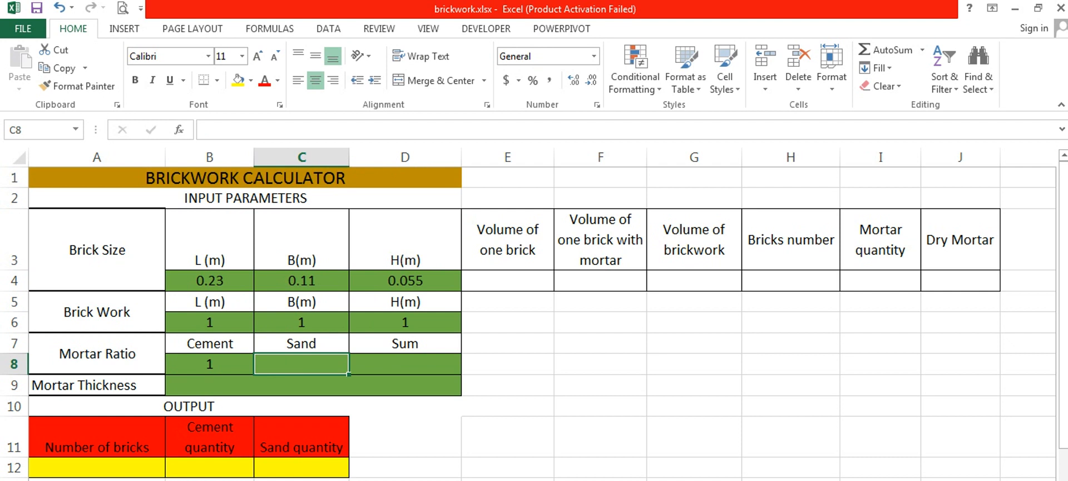
{"action": "type", "text": "4"}
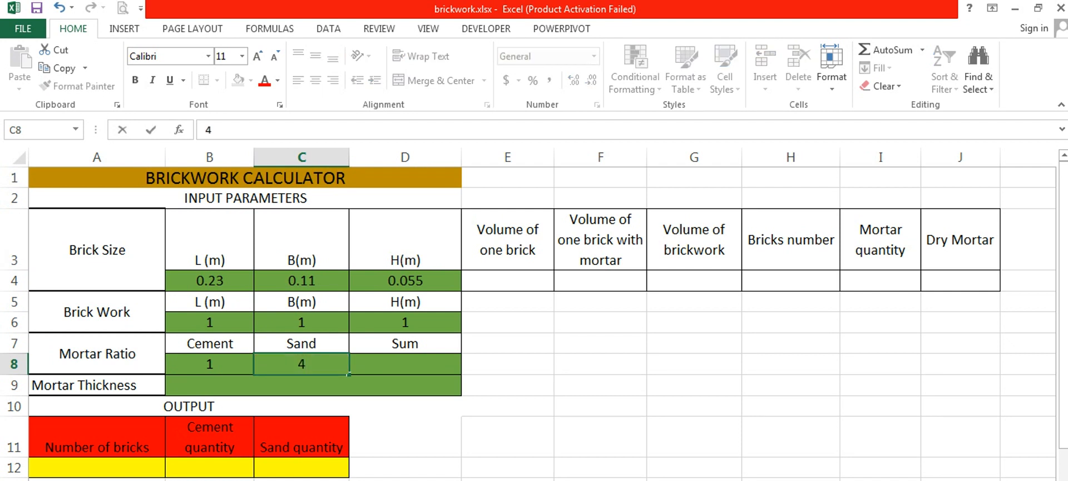
{"action": "key", "text": "Return"}
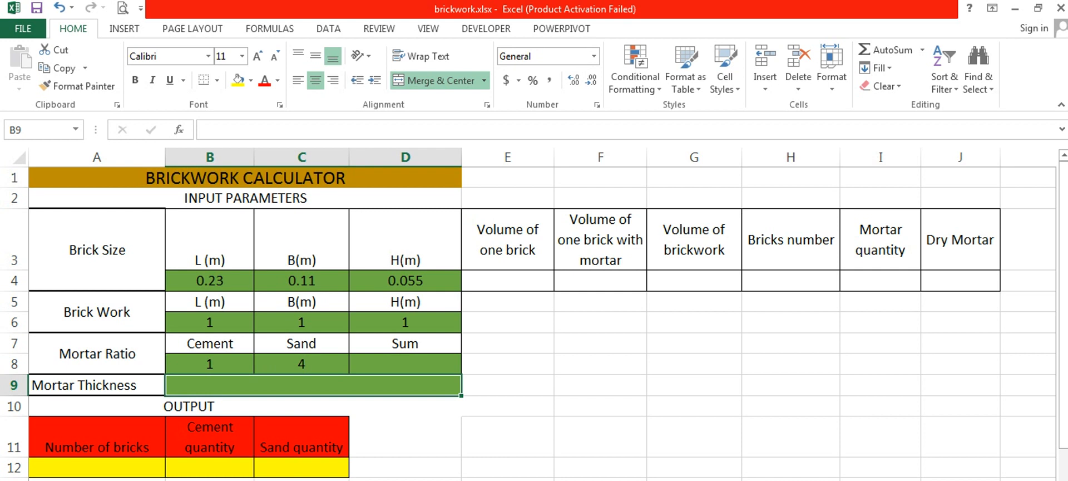
- Set the mortar thickness in row 9 to 0.01
{"action": "type", "text": "0"}
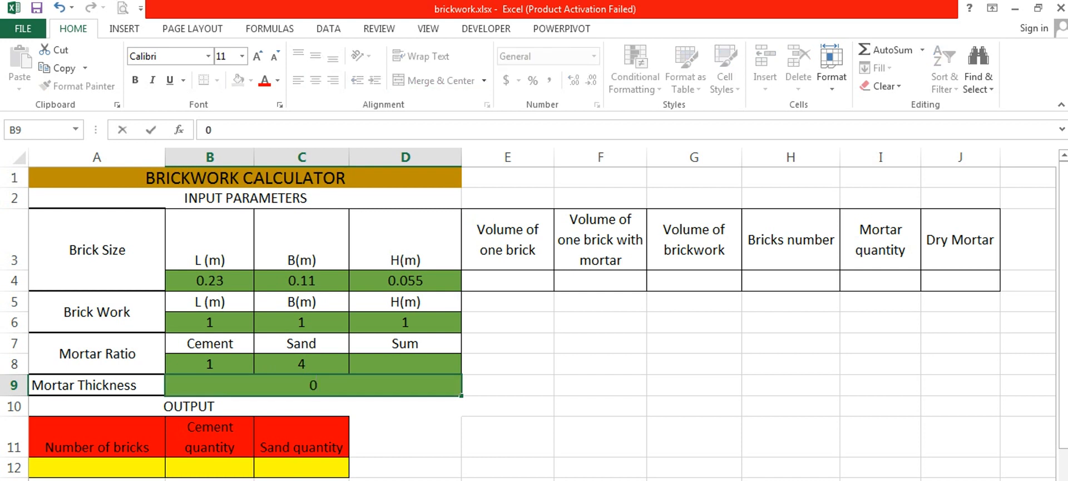
{"action": "type", "text": ".01"}
{"action": "left_click", "coordinate": [329, 410]}
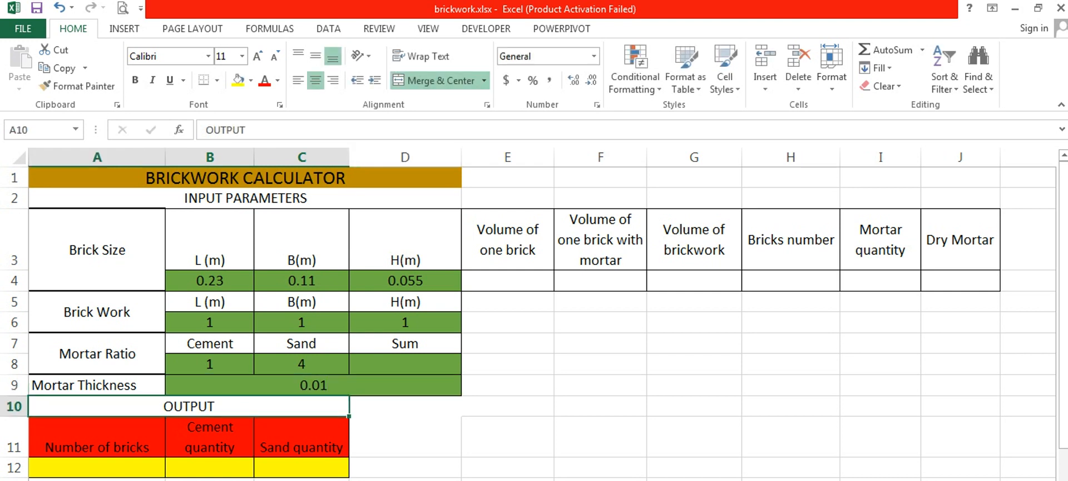
- Calculate the mortar ratio's sum in D8 by adding the cement and sand parts with =B8+C8
{"action": "left_click", "coordinate": [392, 364]}
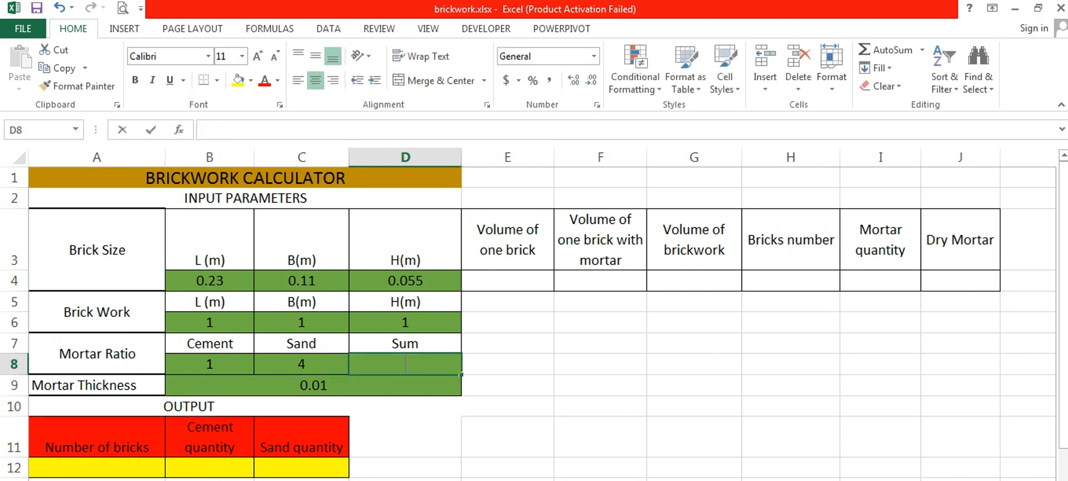
{"action": "type", "text": "="}
{"action": "left_click", "coordinate": [238, 370]}
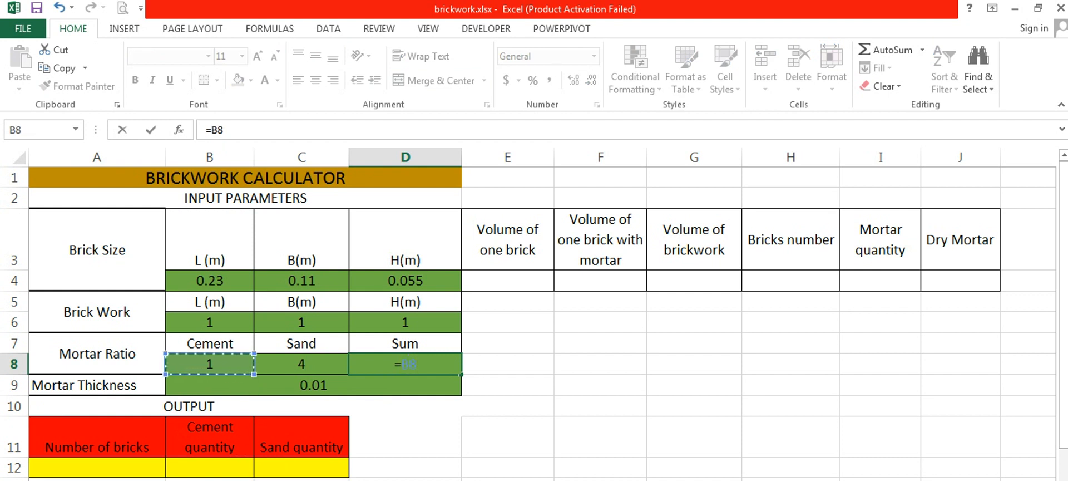
{"action": "type", "text": "+"}
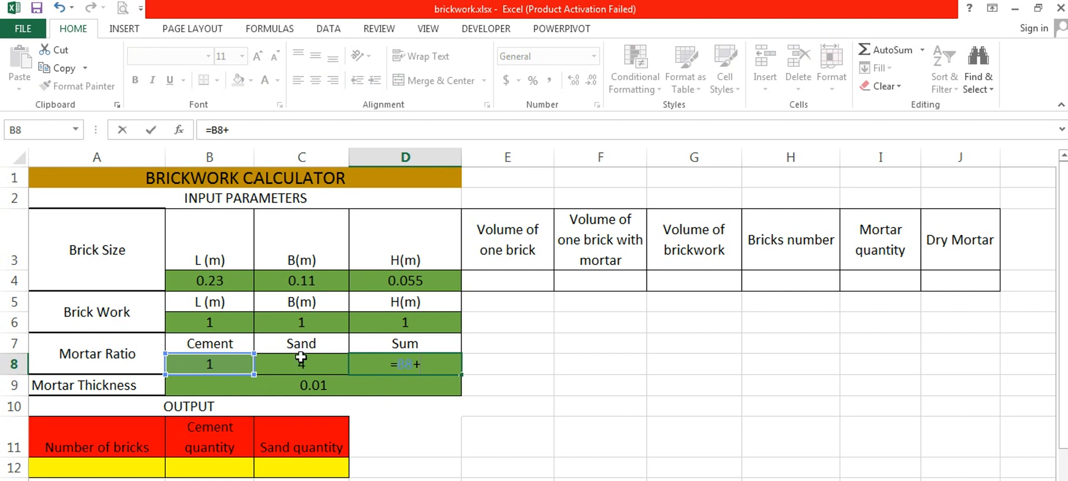
{"action": "left_click", "coordinate": [302, 361]}
{"action": "key", "text": "Return"}
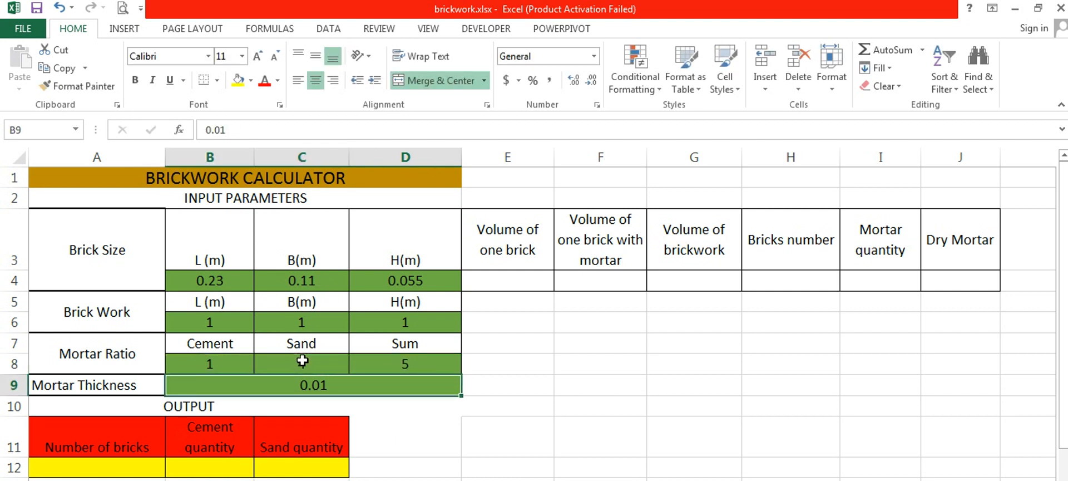
- Calculate the volume of one brick in E4 by multiplying its length, breadth and height with =B4*C4*D4
{"action": "left_click", "coordinate": [488, 280]}
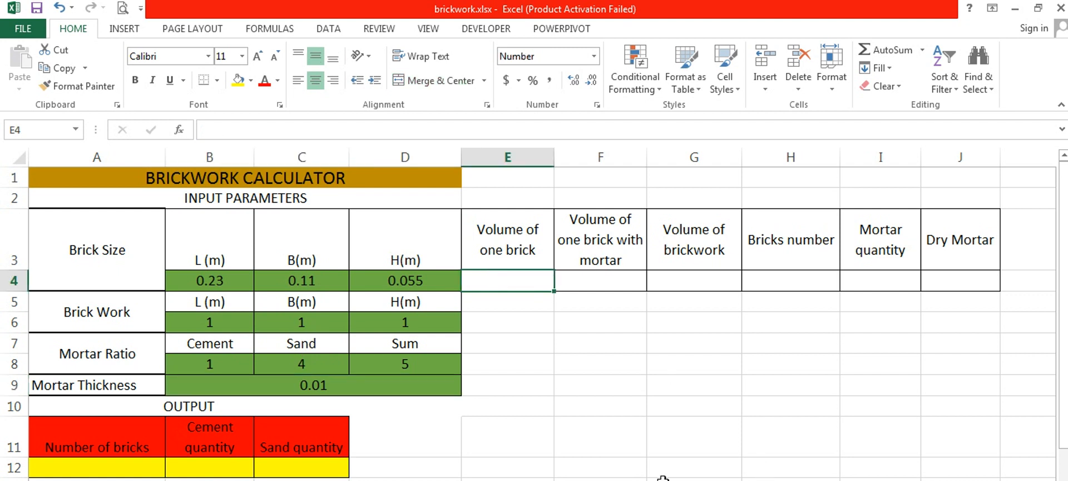
{"action": "type", "text": "="}
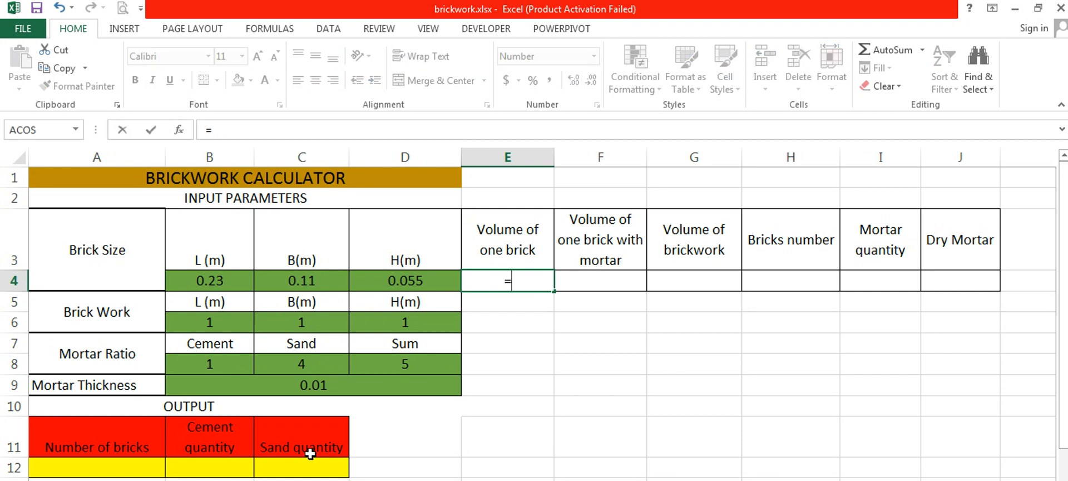
{"action": "left_click", "coordinate": [235, 277]}
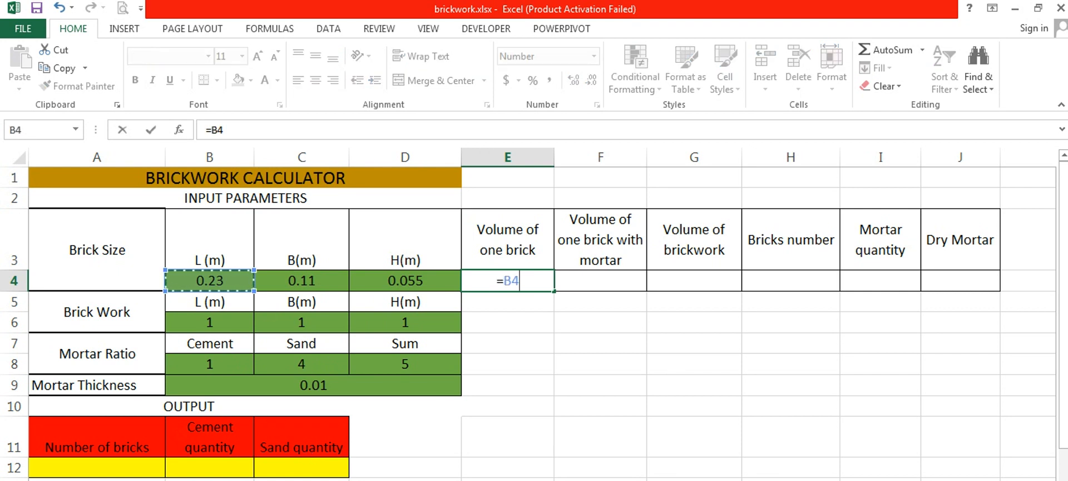
{"action": "type", "text": "*"}
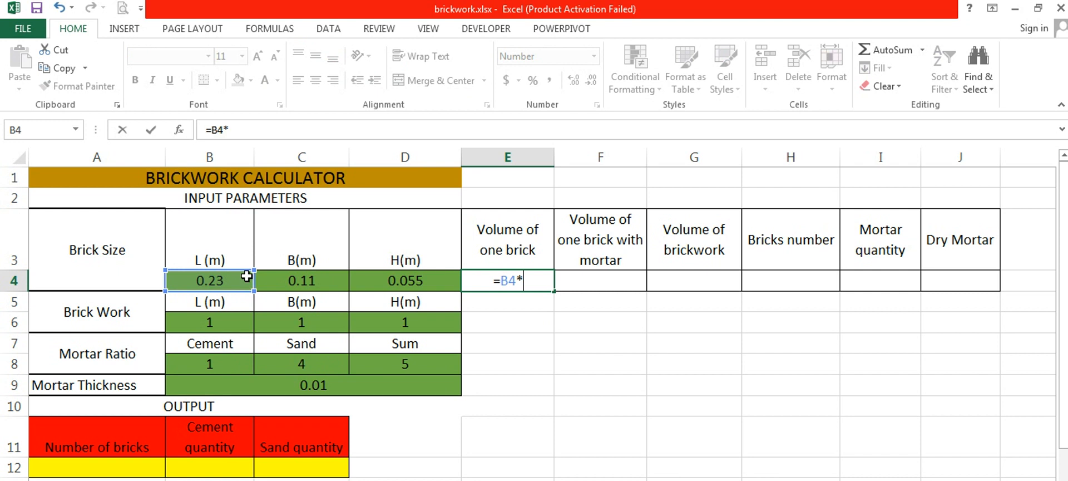
{"action": "left_click", "coordinate": [285, 279]}
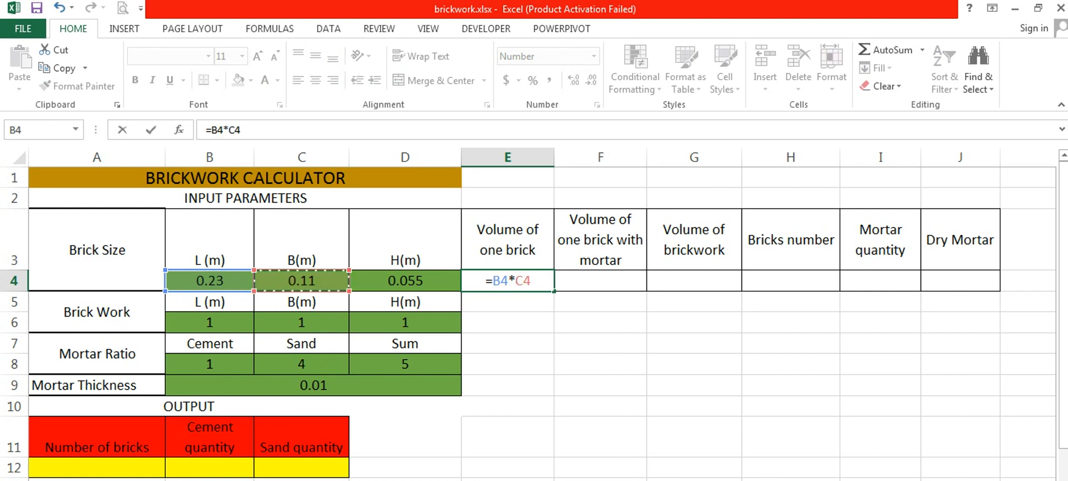
{"action": "type", "text": "*"}
{"action": "left_click", "coordinate": [380, 278]}
{"action": "key", "text": "Tab"}
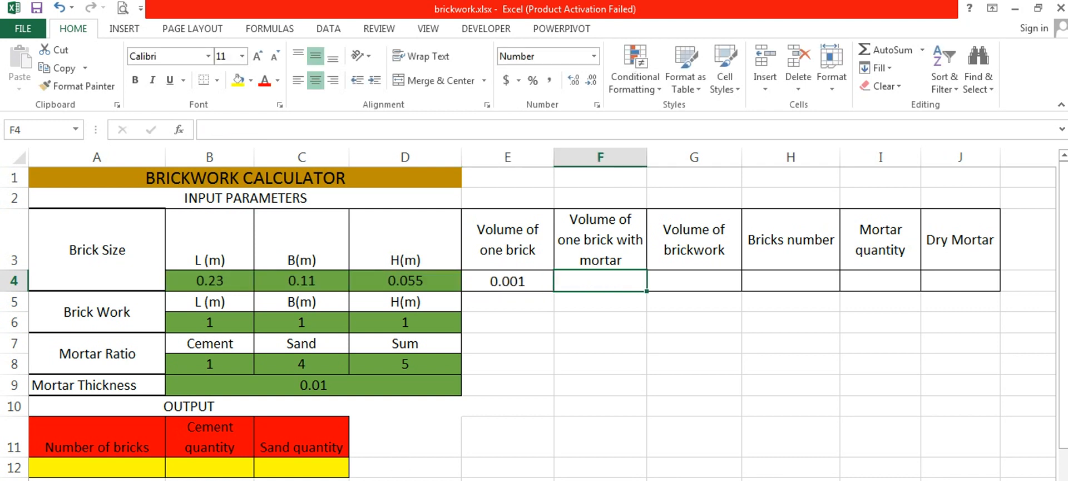
- Calculate the volume of one brick with mortar in F4, adding the mortar thickness to each brick dimension with =(B4+B9)*(C4+B9)*(D4+B9)
{"action": "type", "text": "="}
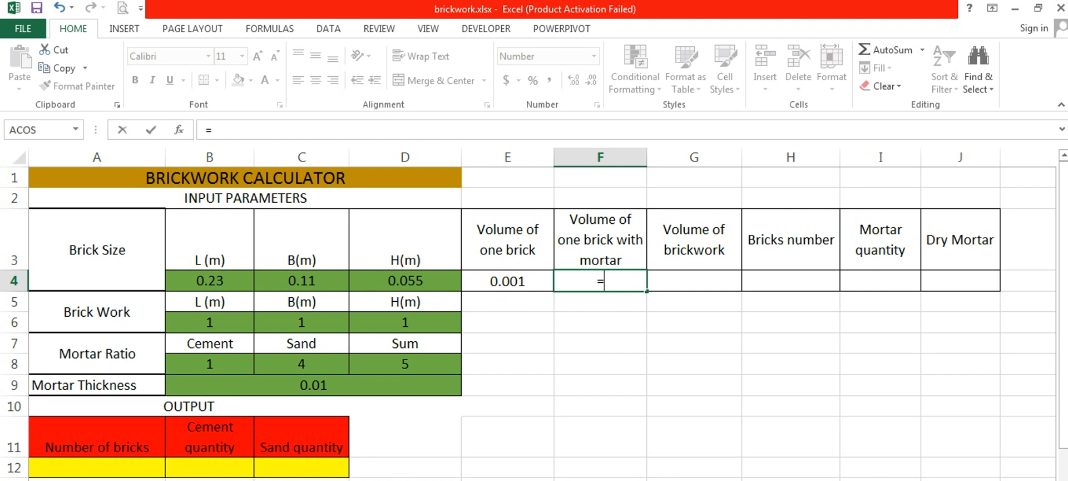
{"action": "type", "text": "("}
{"action": "left_click", "coordinate": [226, 281]}
{"action": "type", "text": "+"}
{"action": "left_click", "coordinate": [333, 388]}
{"action": "type", "text": ")"}
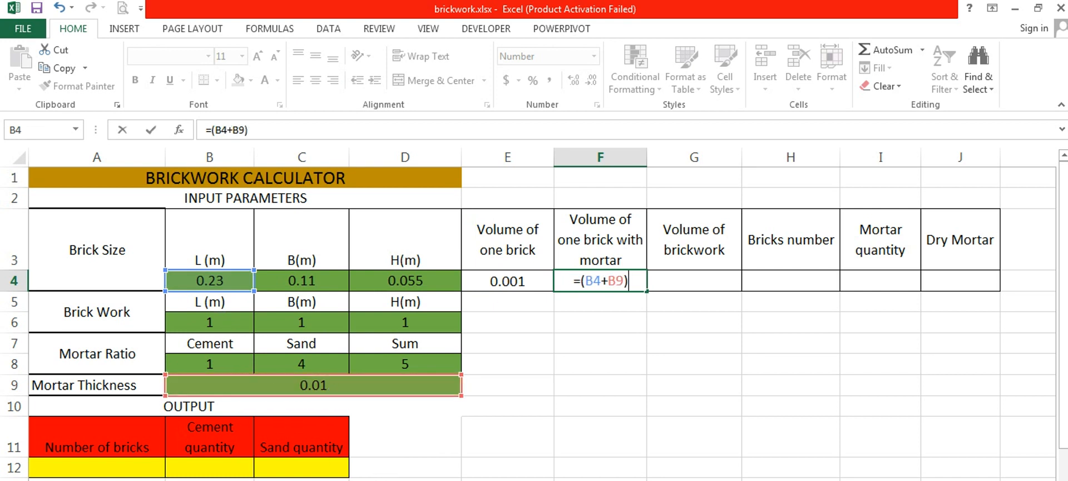
{"action": "type", "text": "*"}
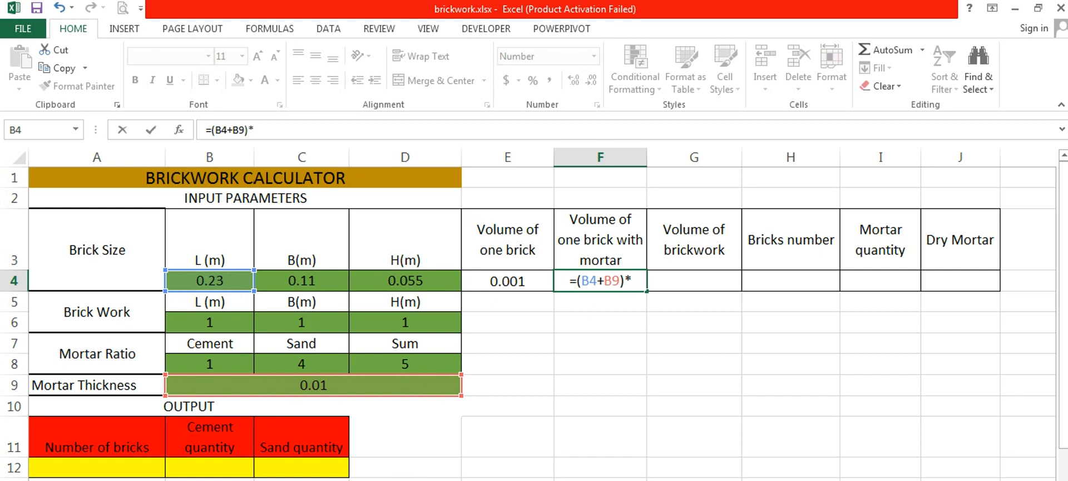
{"action": "type", "text": "("}
{"action": "left_click", "coordinate": [302, 283]}
{"action": "type", "text": "+"}
{"action": "left_click", "coordinate": [347, 385]}
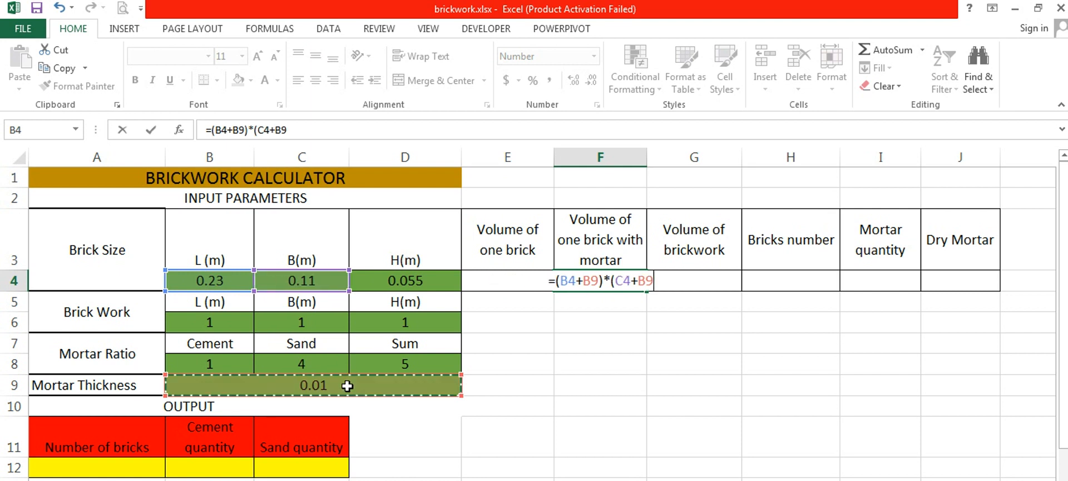
{"action": "type", "text": ")"}
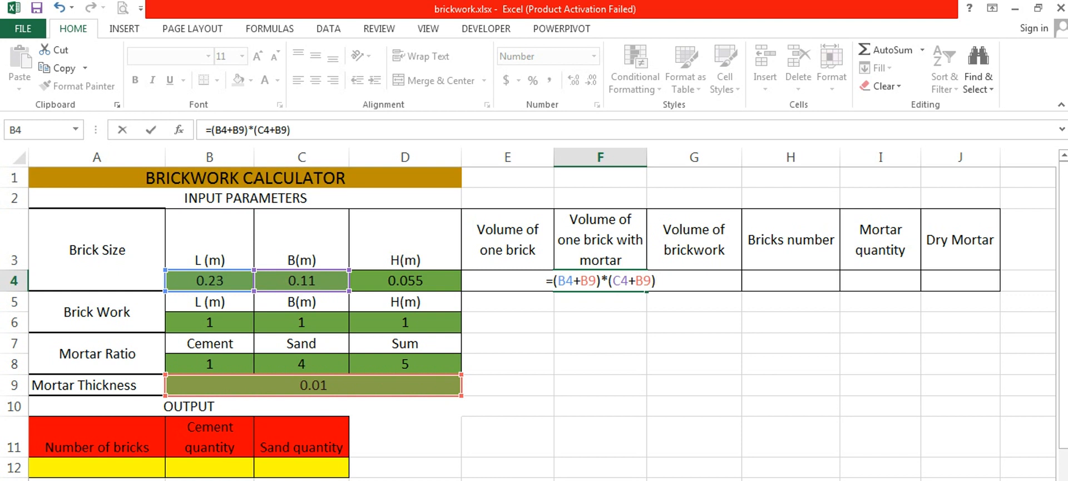
{"action": "type", "text": "*("}
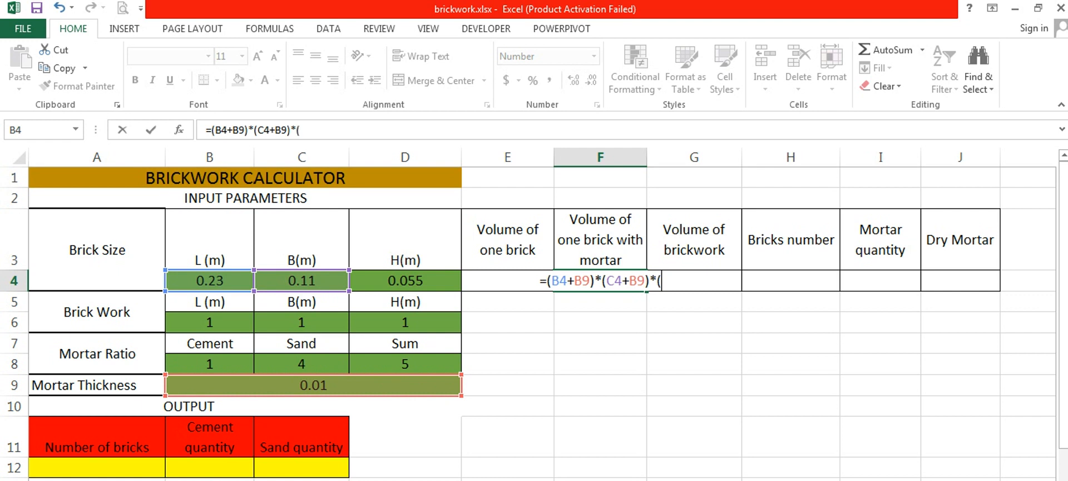
{"action": "left_click", "coordinate": [389, 282]}
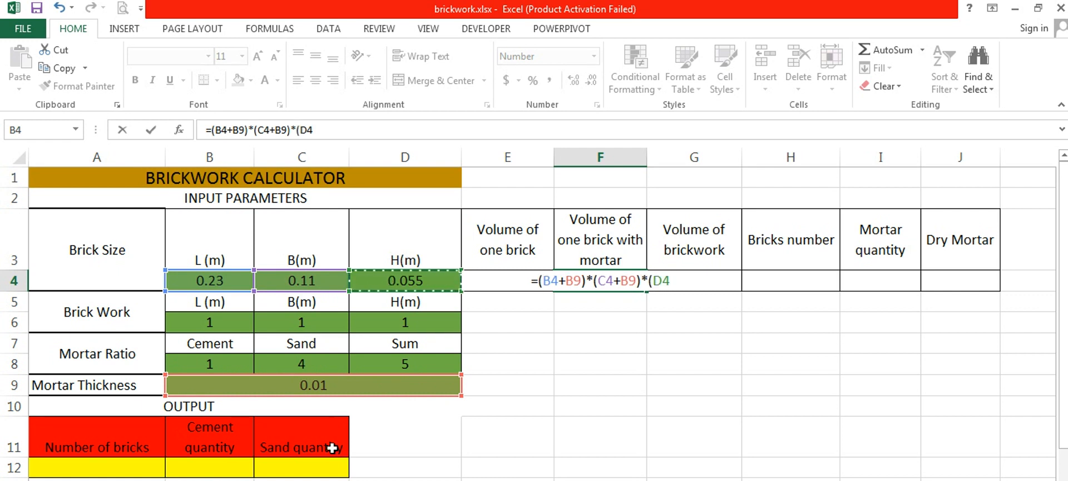
{"action": "type", "text": "+"}
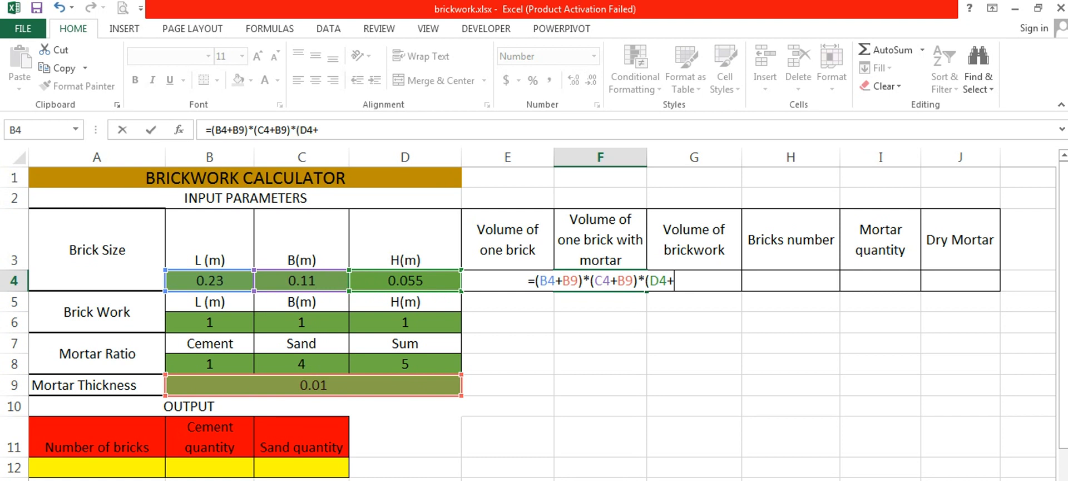
{"action": "left_click", "coordinate": [373, 386]}
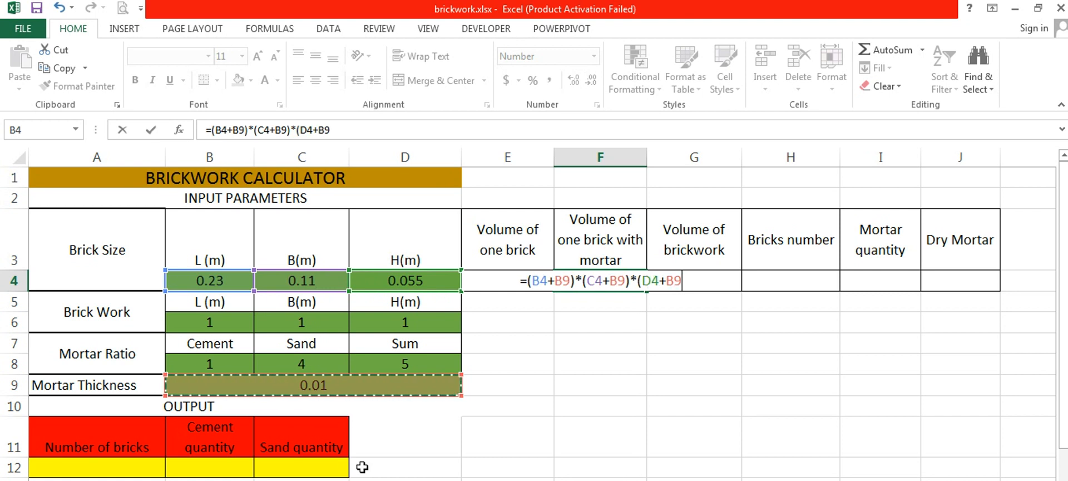
{"action": "type", "text": ")"}
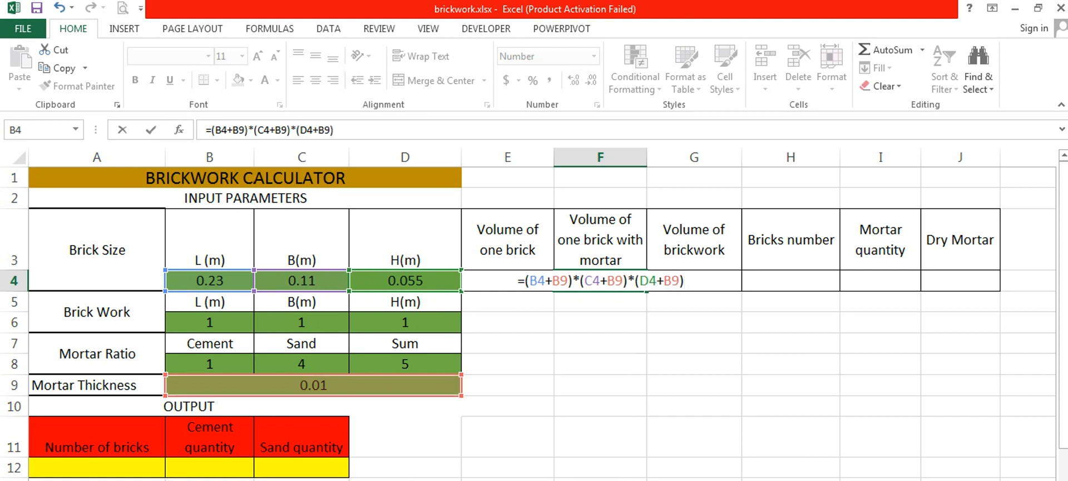
{"action": "key", "text": "Return"}
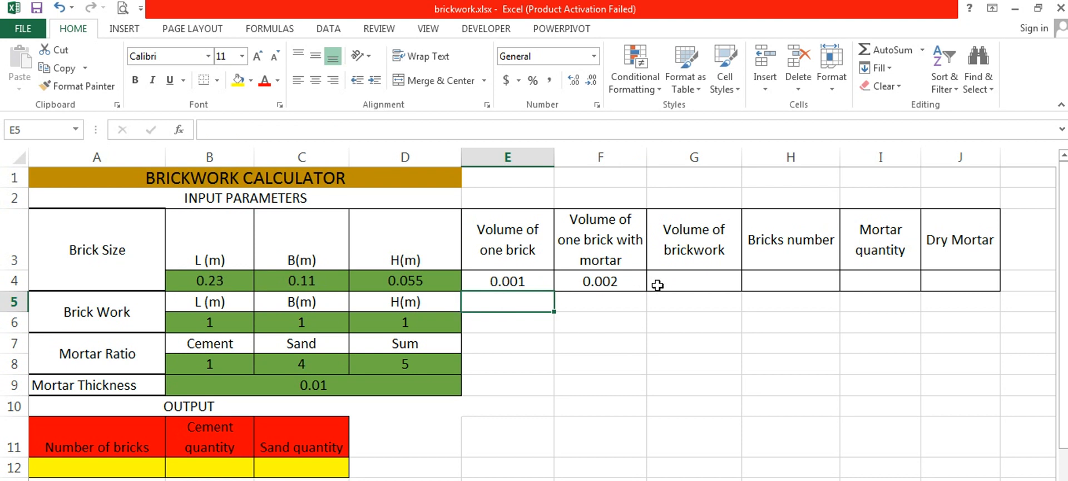
- Calculate the volume of brickwork in G4 by multiplying the wall's length, breadth and height with =B6*C6*D6
{"action": "left_click", "coordinate": [657, 285]}
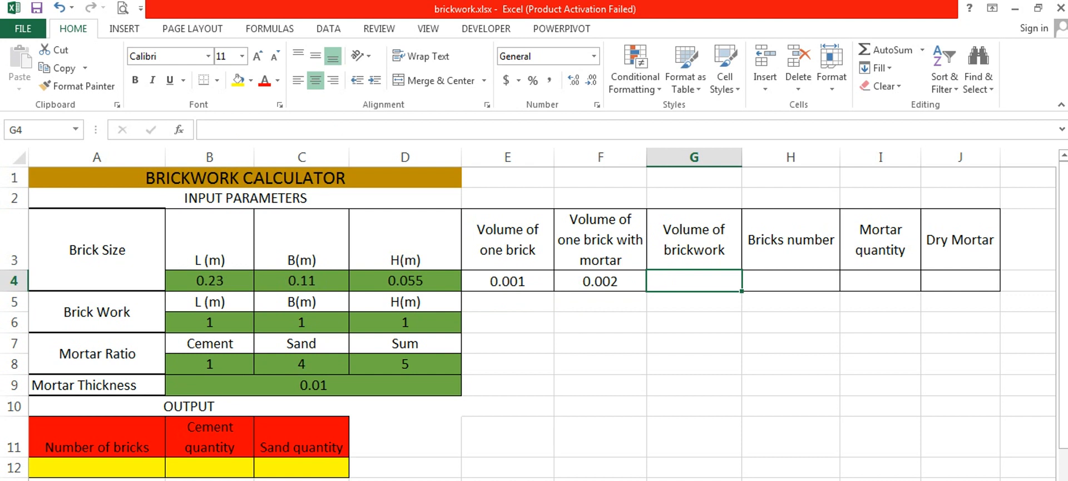
{"action": "type", "text": "="}
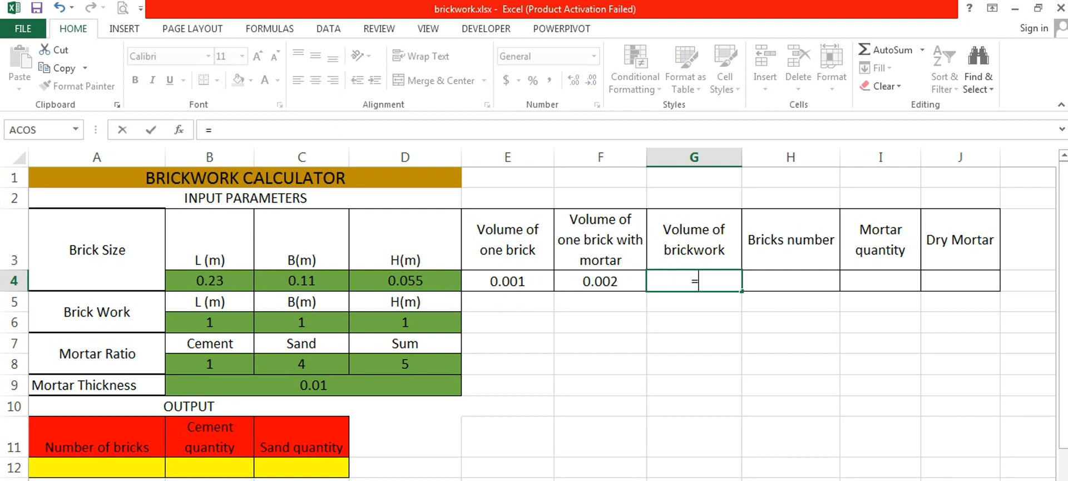
{"action": "left_click", "coordinate": [209, 321]}
{"action": "type", "text": "*"}
{"action": "left_click", "coordinate": [297, 324]}
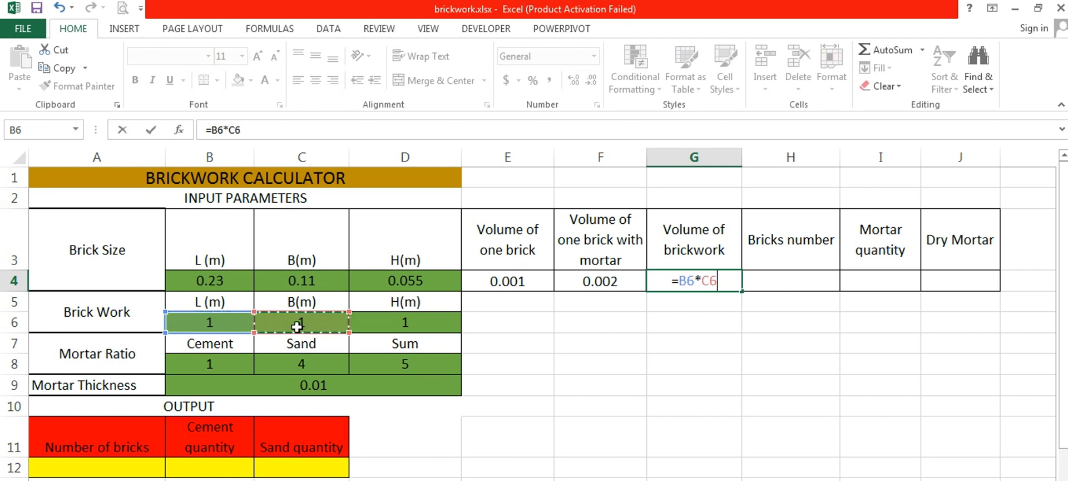
{"action": "type", "text": "*"}
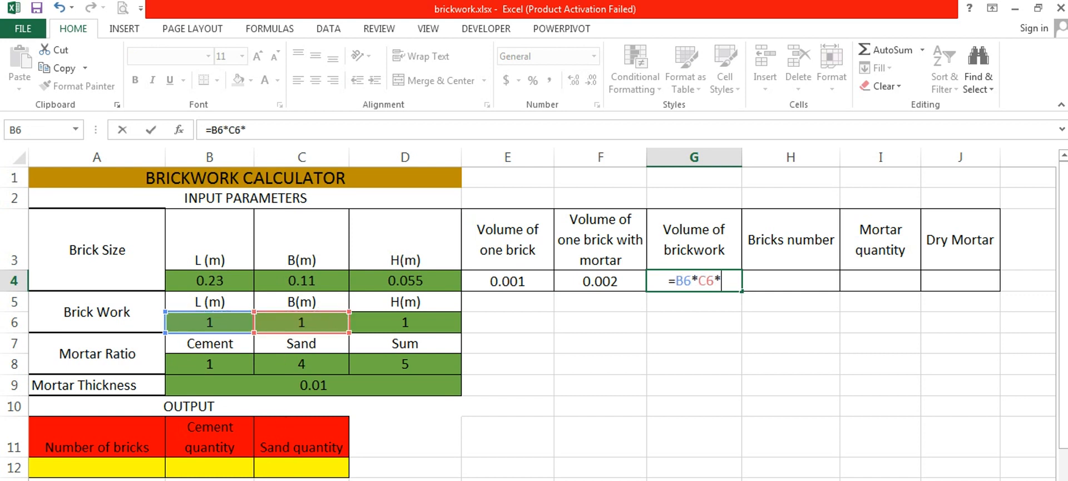
{"action": "left_click", "coordinate": [414, 320]}
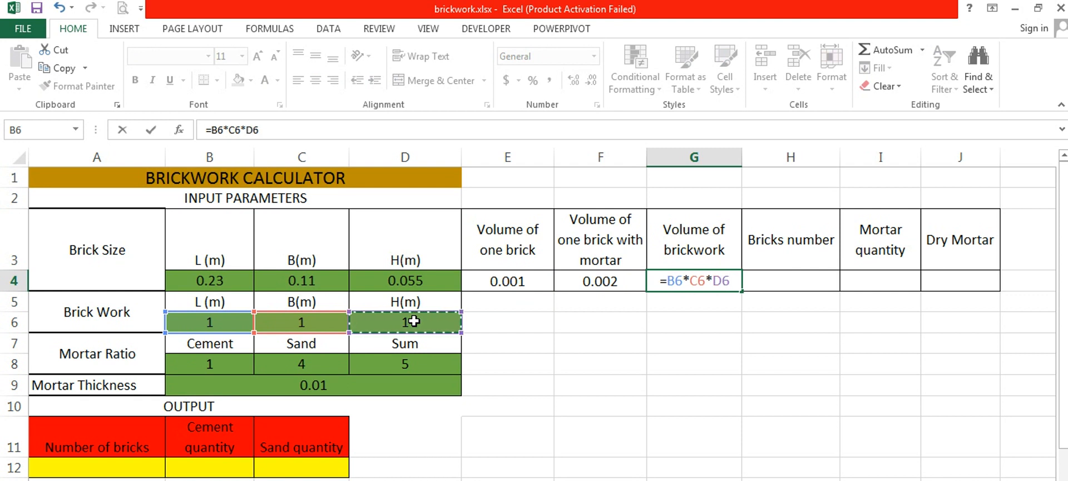
{"action": "key", "text": "Tab"}
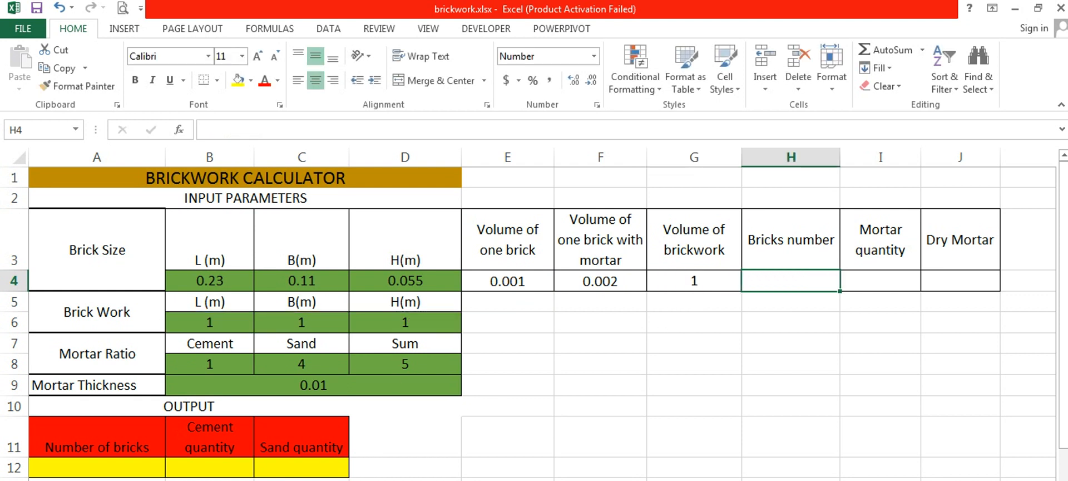
- Calculate the bricks number in H4 by dividing the brickwork volume by the volume of one brick with mortar using =G4/F4
{"action": "type", "text": "="}
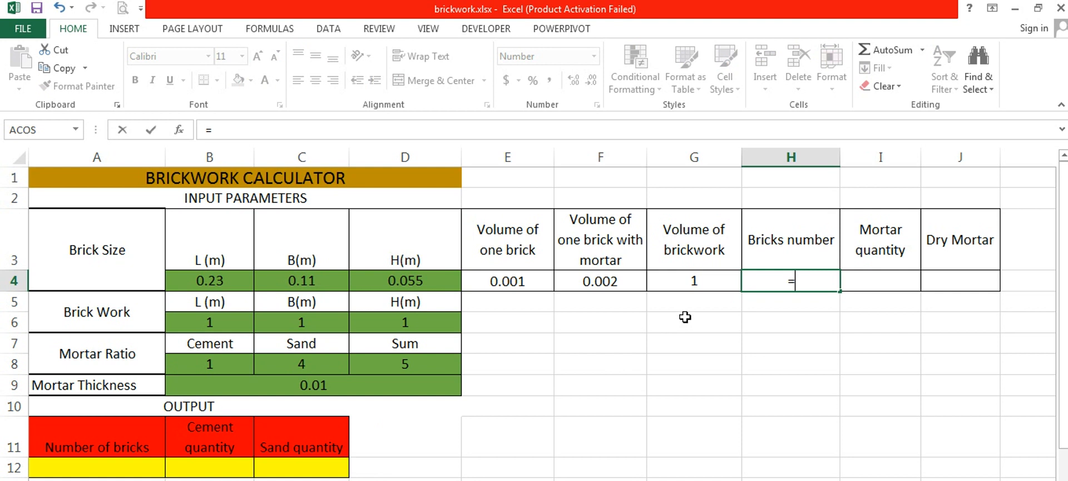
{"action": "left_click", "coordinate": [697, 281]}
{"action": "type", "text": "?"}
{"action": "key", "text": "BackSpace"}
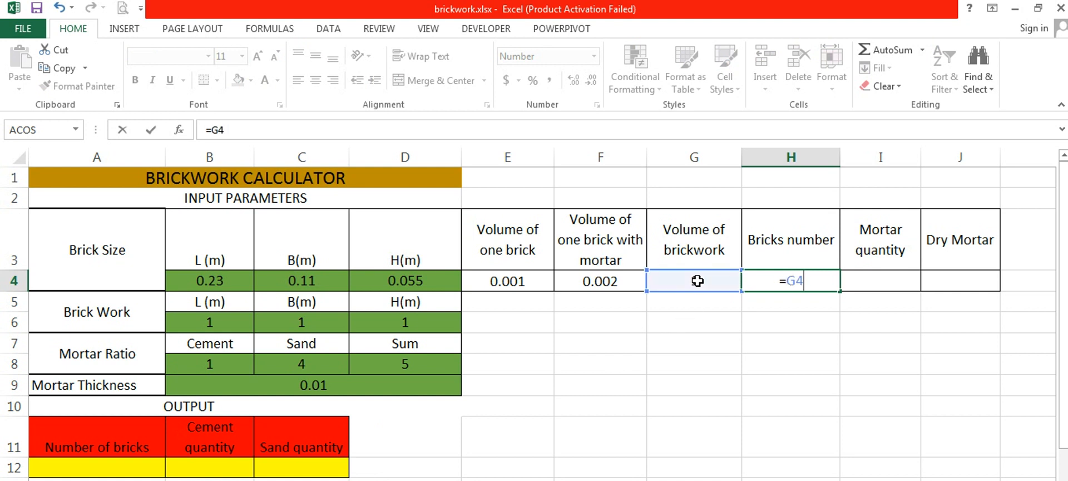
{"action": "type", "text": "/"}
{"action": "left_click", "coordinate": [602, 278]}
{"action": "key", "text": "Return"}
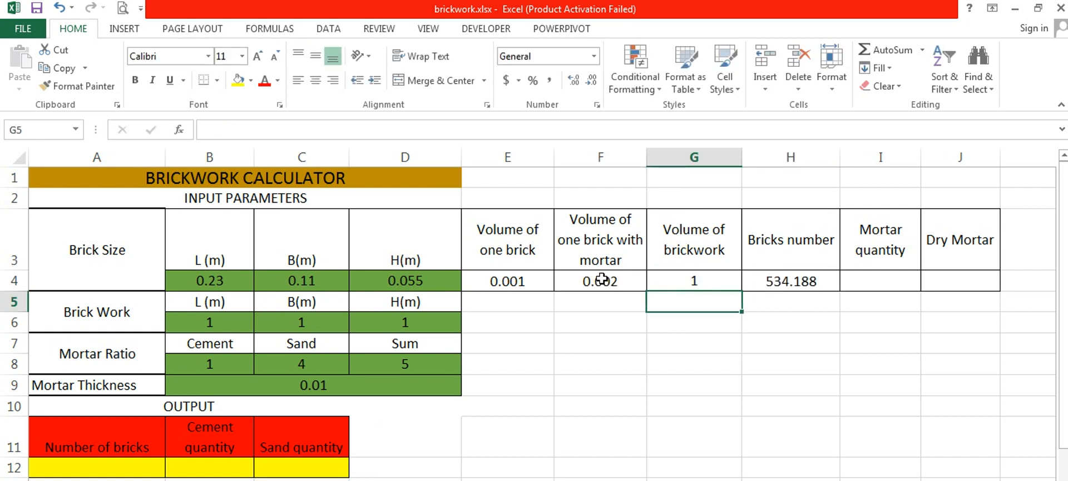
- Format the bricks number in H4 to show no decimal places
{"action": "left_click", "coordinate": [782, 283]}
{"action": "left_click", "coordinate": [593, 81]}
{"action": "left_click", "coordinate": [592, 81]}
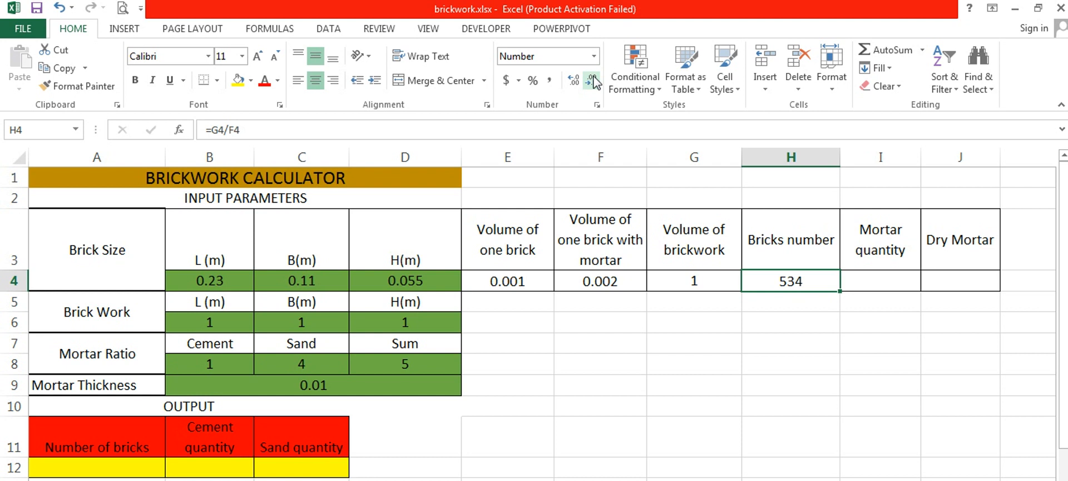
- Calculate the output number of bricks in A12 by multiplying the bricks number by 1.1 with =1.1*H4
{"action": "left_click", "coordinate": [150, 465]}
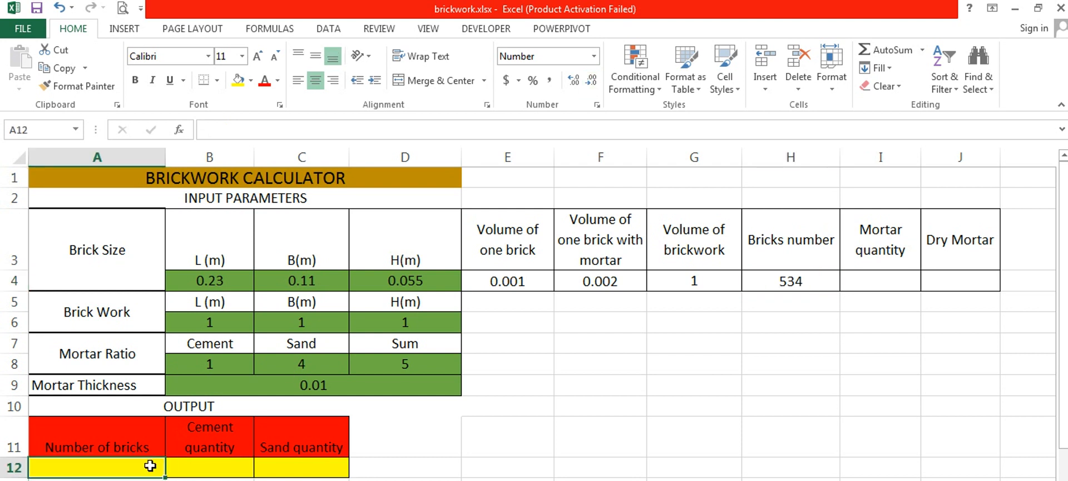
{"action": "type", "text": "="}
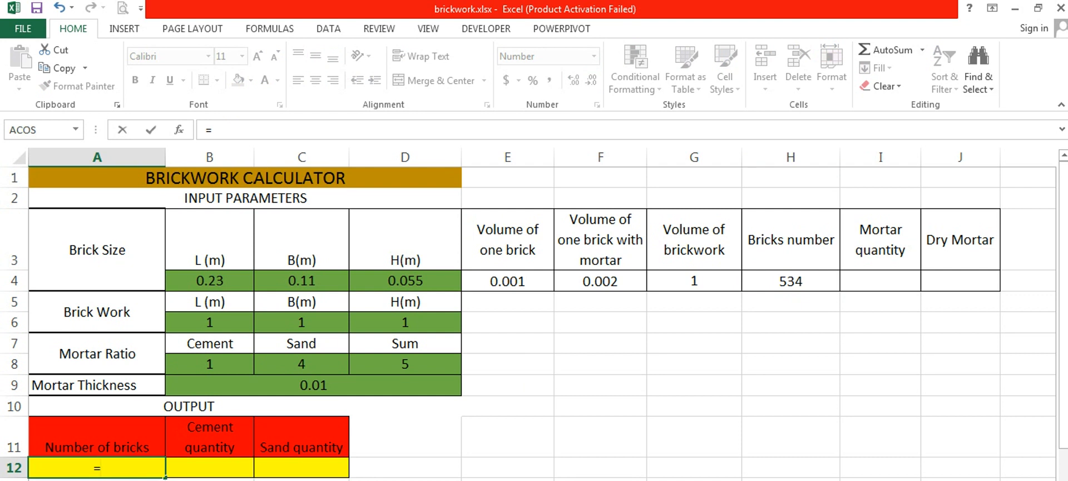
{"action": "type", "text": "1.1*"}
{"action": "left_click", "coordinate": [772, 278]}
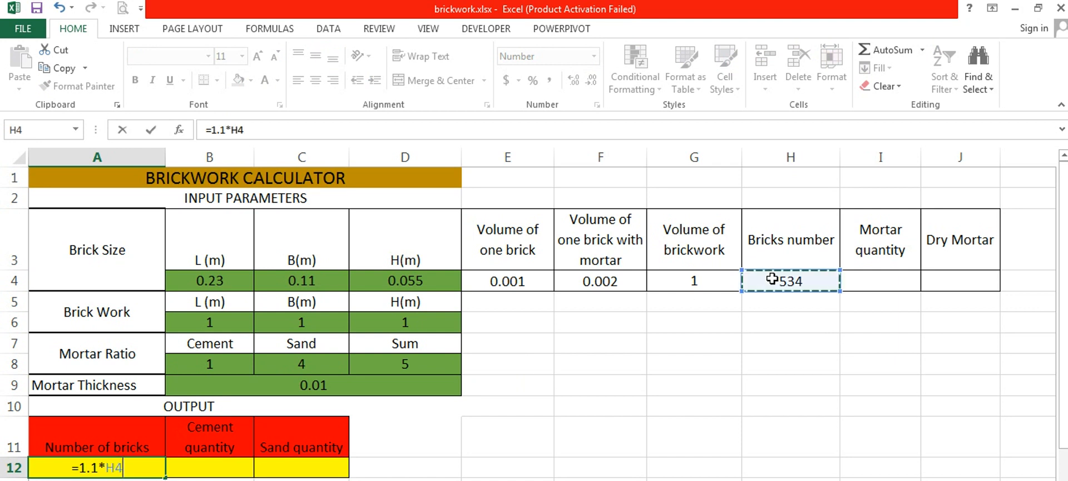
{"action": "key", "text": "Return"}
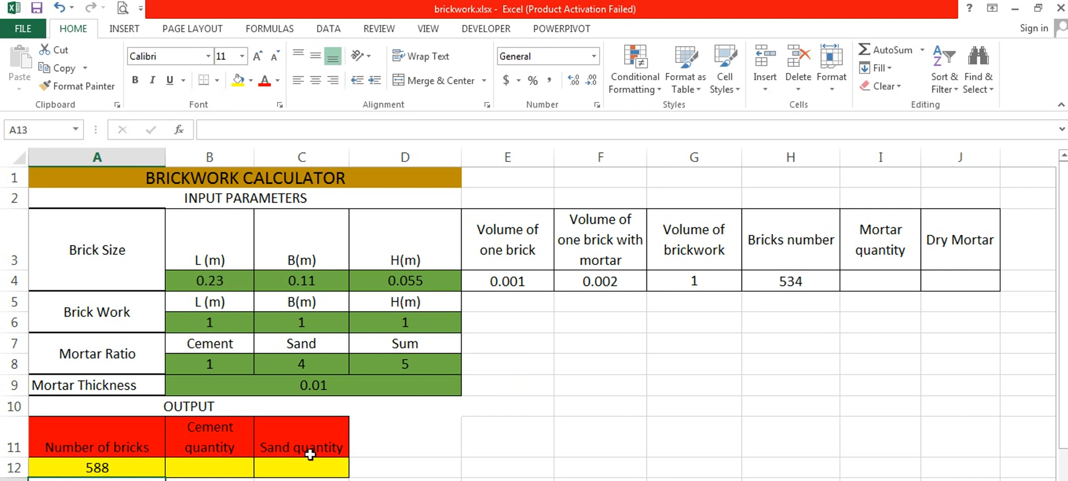
- Calculate the mortar quantity in I4 by subtracting the total volume of the bricks from the brickwork volume with =G4-H4*B4*C4*D4
{"action": "left_click", "coordinate": [865, 276]}
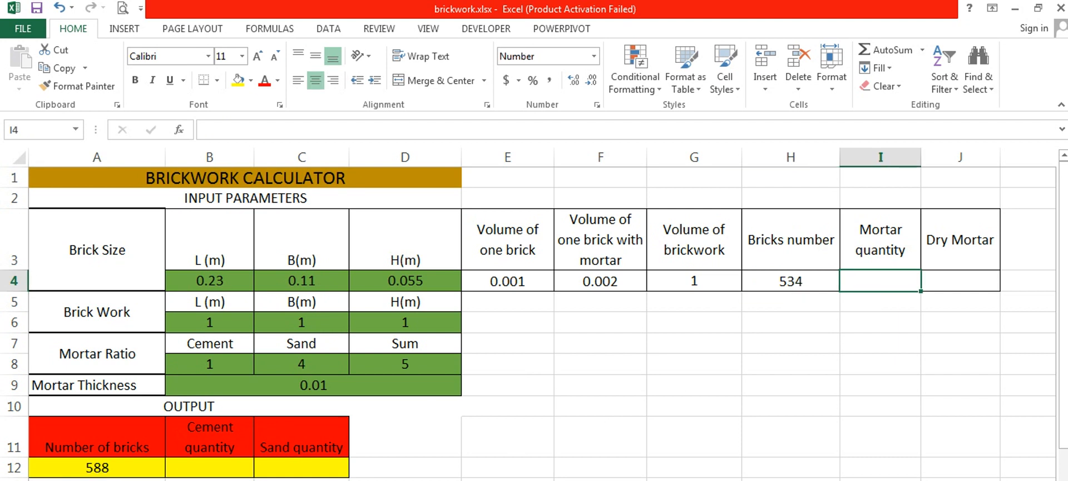
{"action": "type", "text": "="}
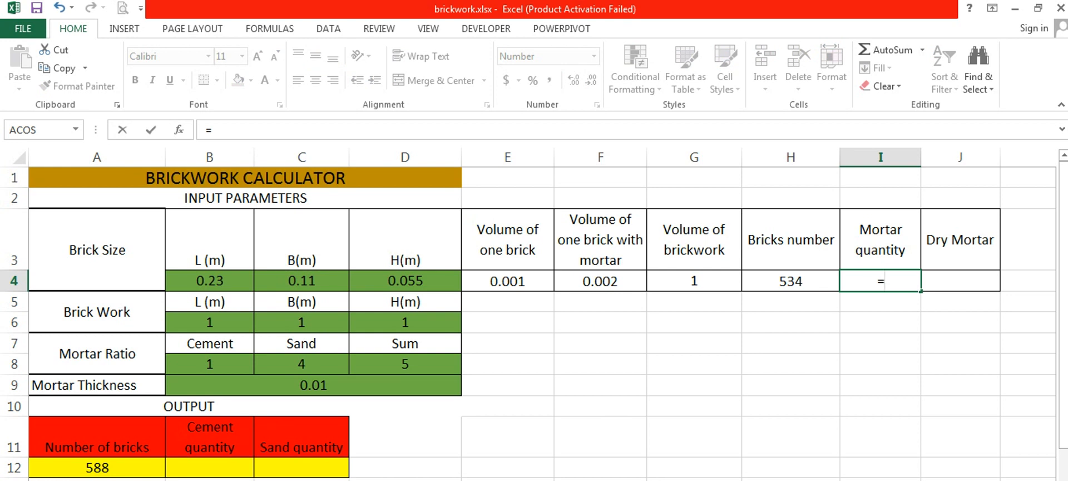
{"action": "left_click", "coordinate": [682, 280]}
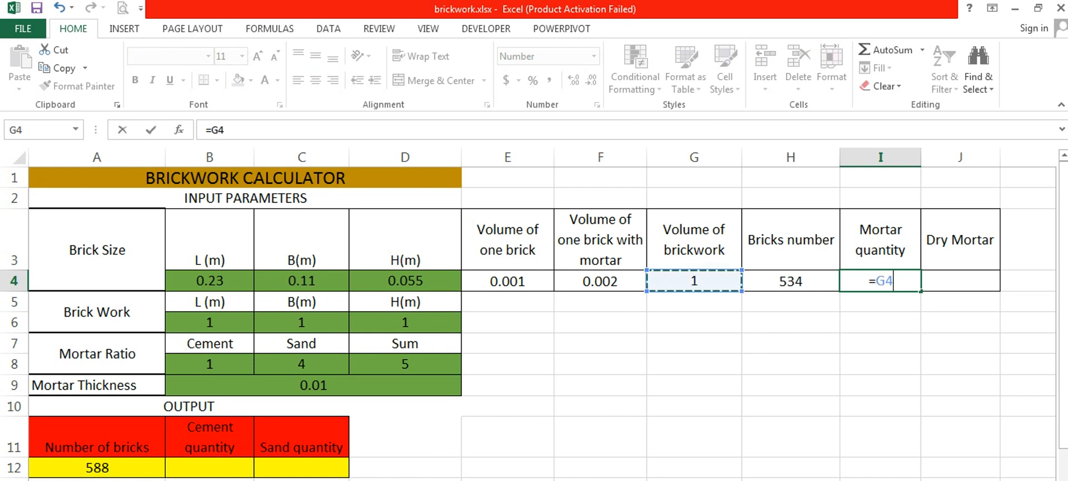
{"action": "type", "text": "-"}
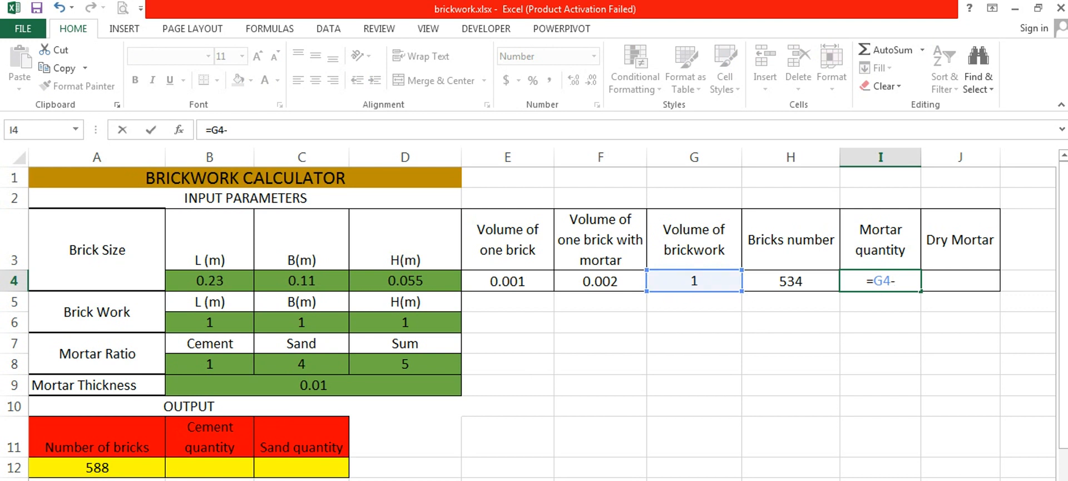
{"action": "left_click", "coordinate": [794, 281]}
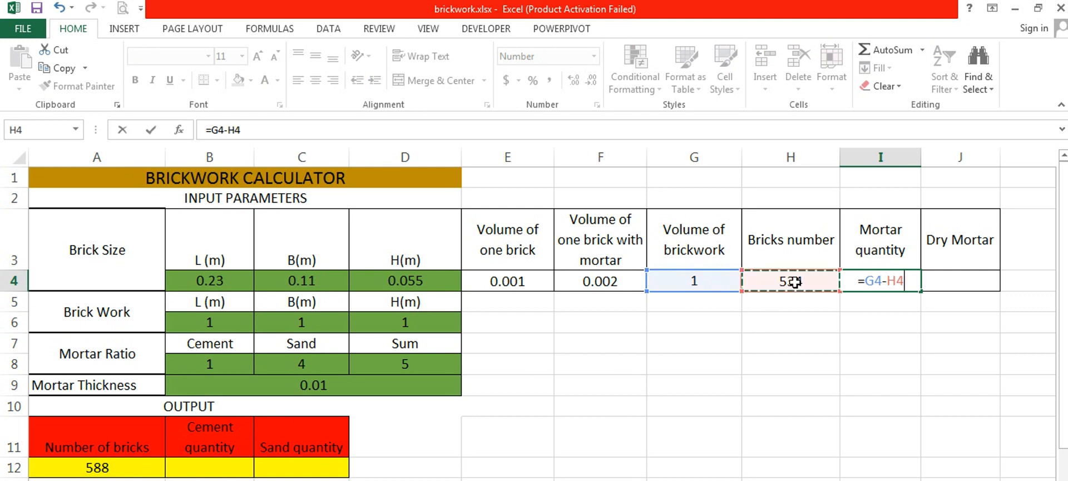
{"action": "type", "text": "*"}
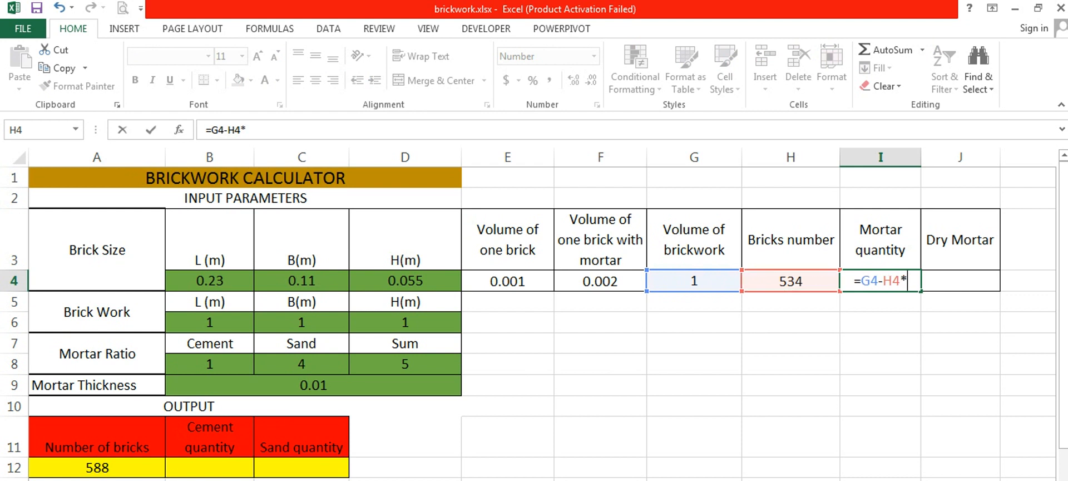
{"action": "left_click", "coordinate": [233, 285]}
{"action": "type", "text": "*"}
{"action": "left_click", "coordinate": [288, 281]}
{"action": "type", "text": "*"}
{"action": "left_click", "coordinate": [401, 282]}
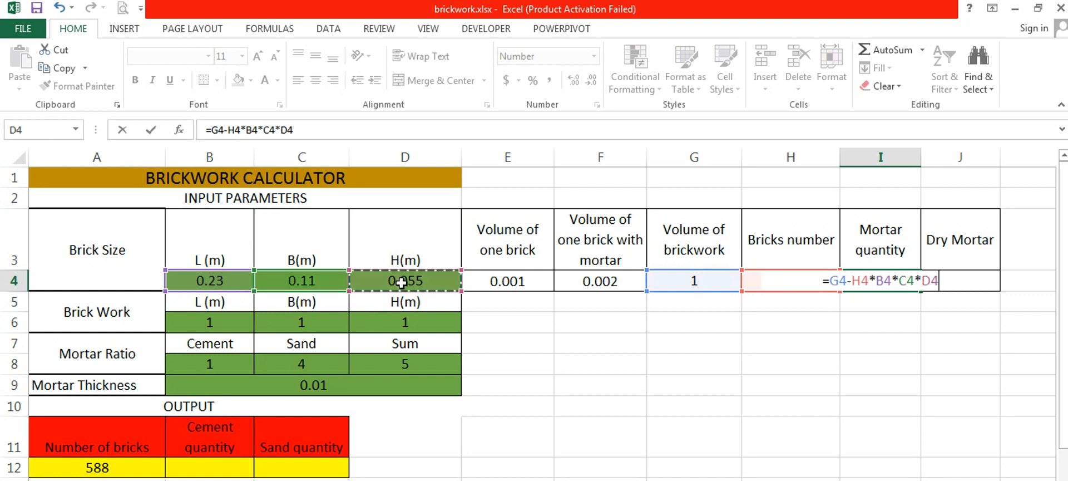
{"action": "key", "text": "Return"}
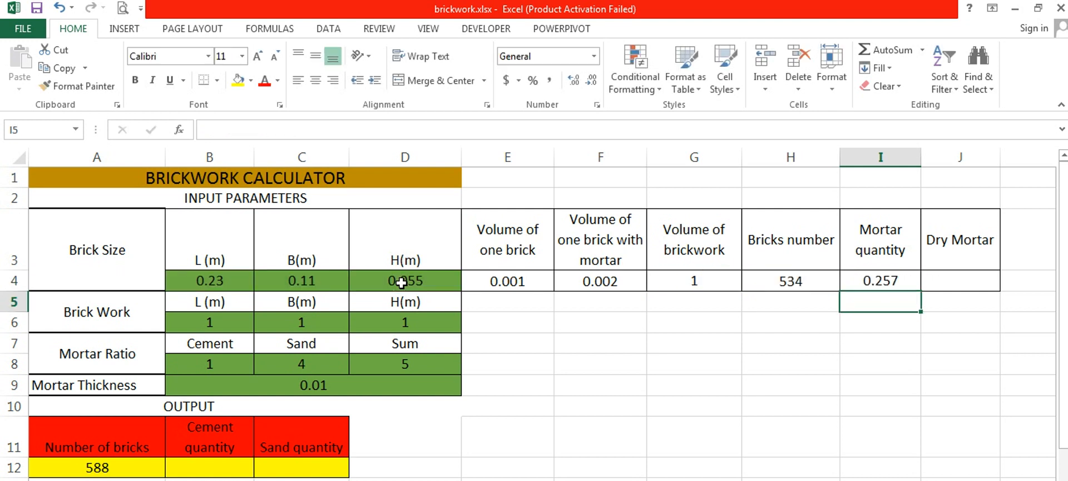
- Calculate the dry mortar in J4 by multiplying the mortar quantity by 1.27 with =1.27*I4
{"action": "left_click", "coordinate": [944, 278]}
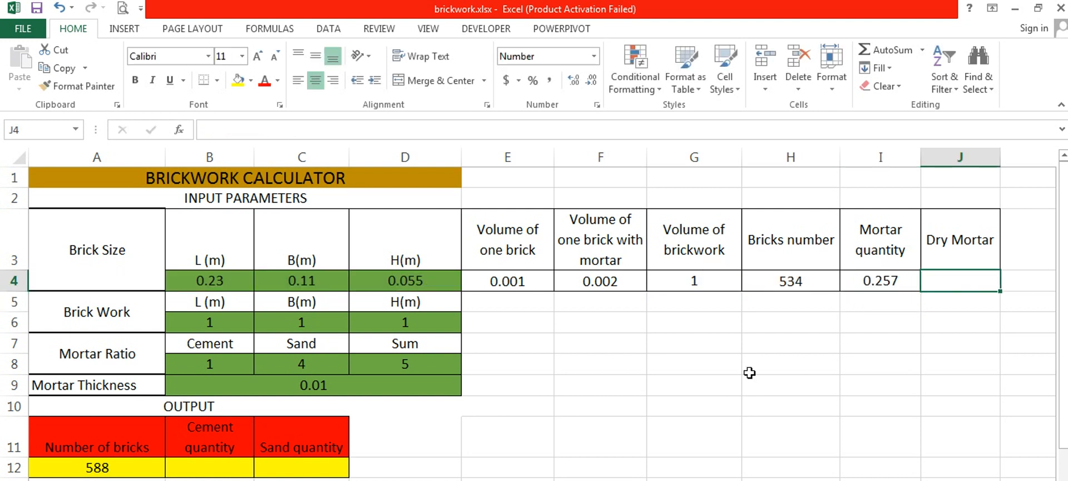
{"action": "type", "text": "=1"}
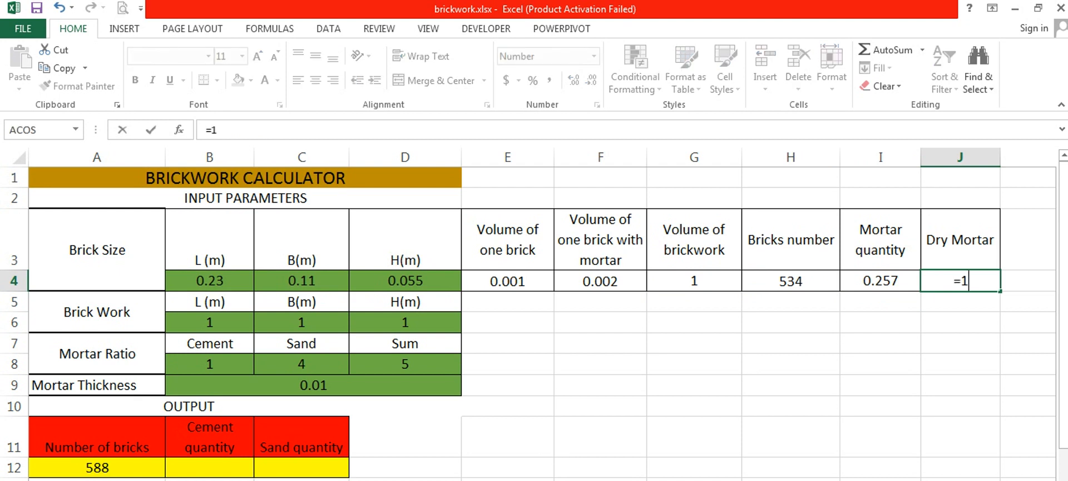
{"action": "type", "text": ".27*"}
{"action": "left_click", "coordinate": [887, 283]}
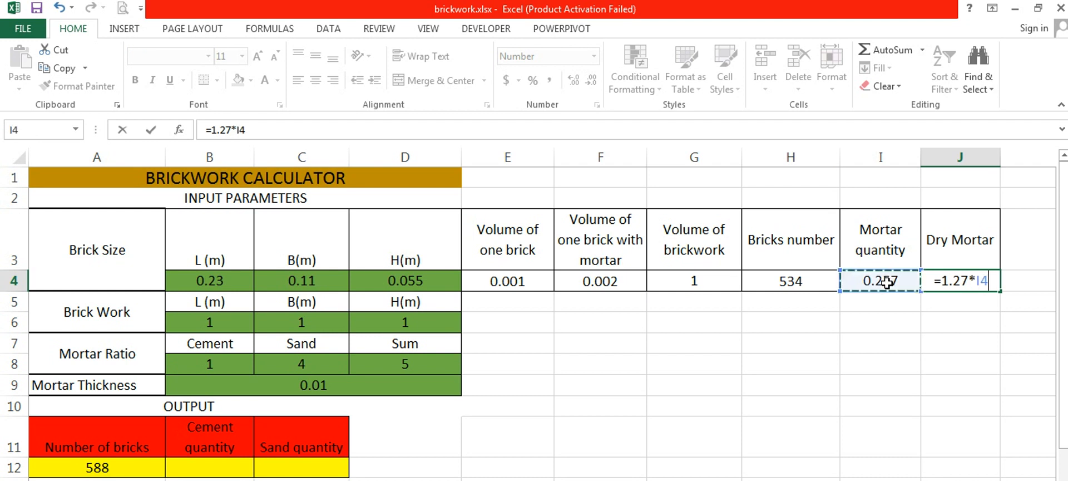
{"action": "key", "text": "Return"}
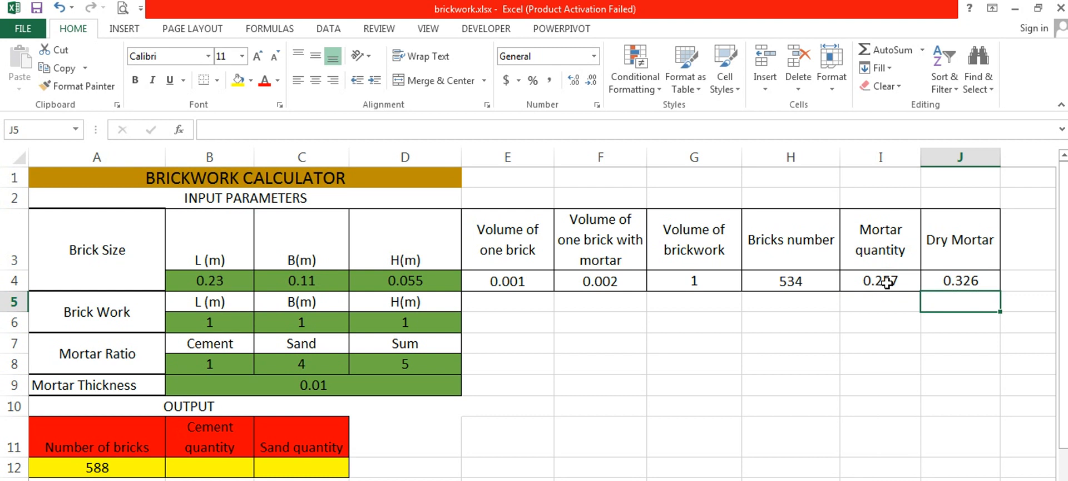
- Calculate the cement quantity in B12 from the cement share of the mortar ratio and the dry mortar using =B8/D8*J4
{"action": "left_click", "coordinate": [211, 461]}
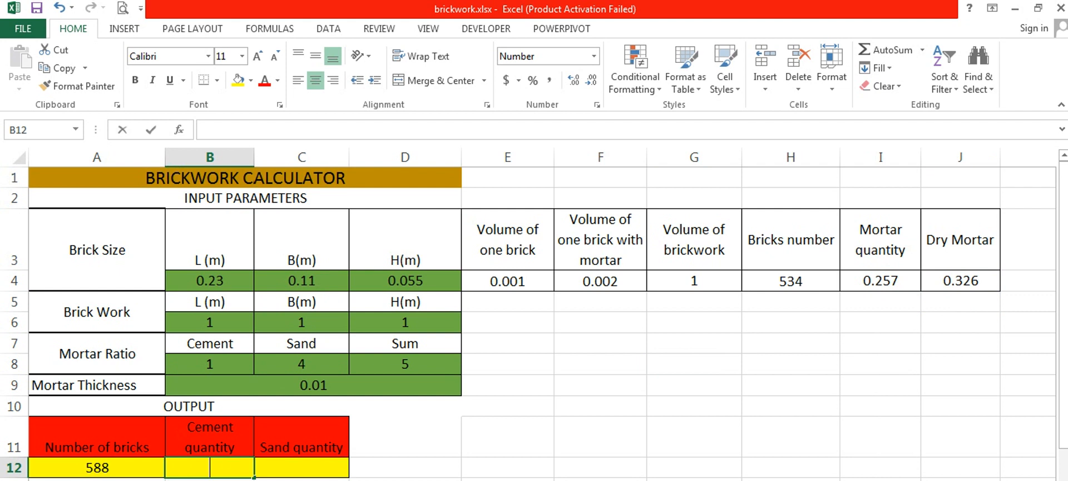
{"action": "type", "text": "="}
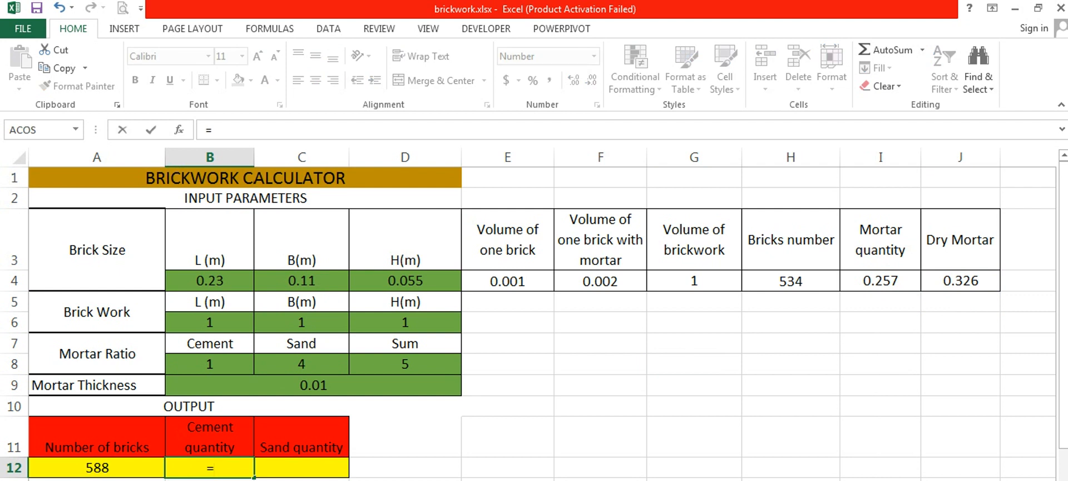
{"action": "type", "text": "("}
{"action": "left_click", "coordinate": [206, 365]}
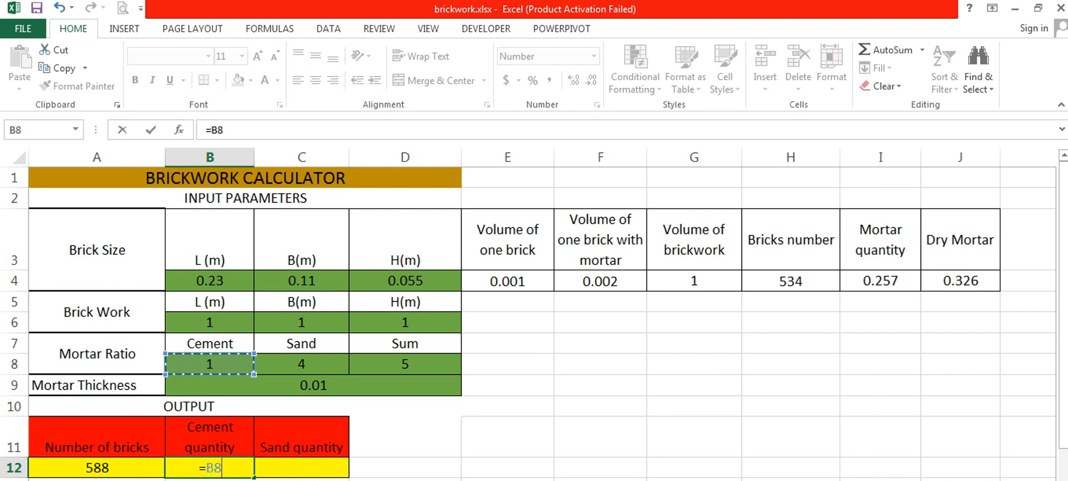
{"action": "type", "text": "/"}
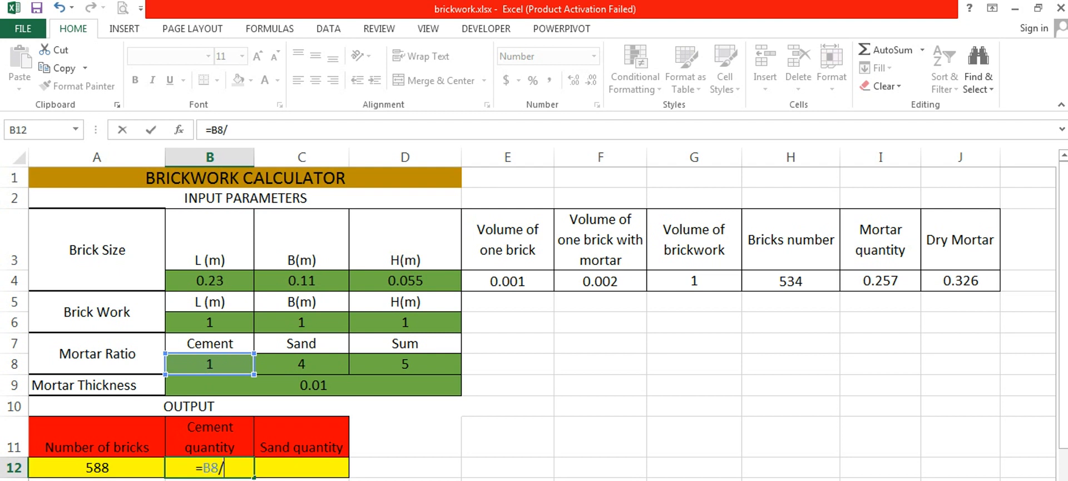
{"action": "left_click", "coordinate": [406, 367]}
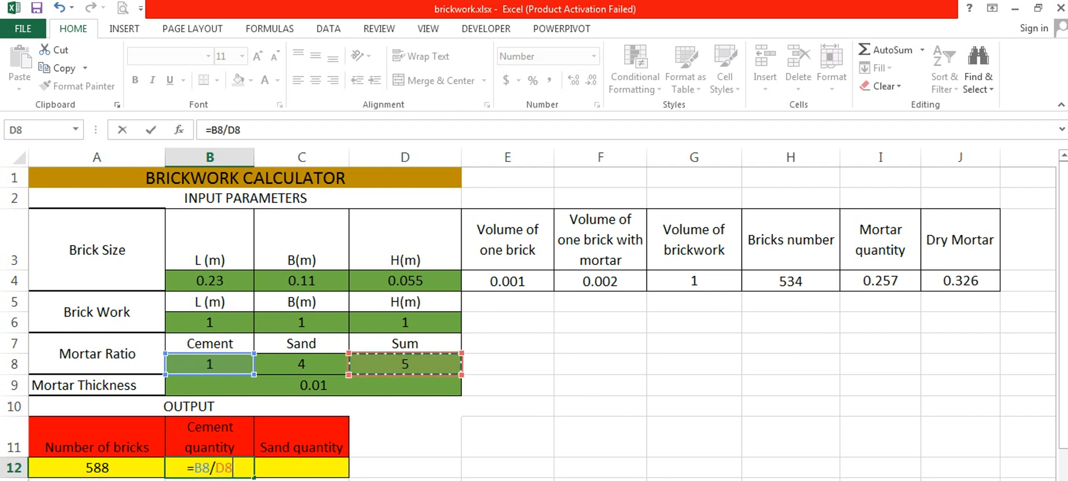
{"action": "type", "text": "*"}
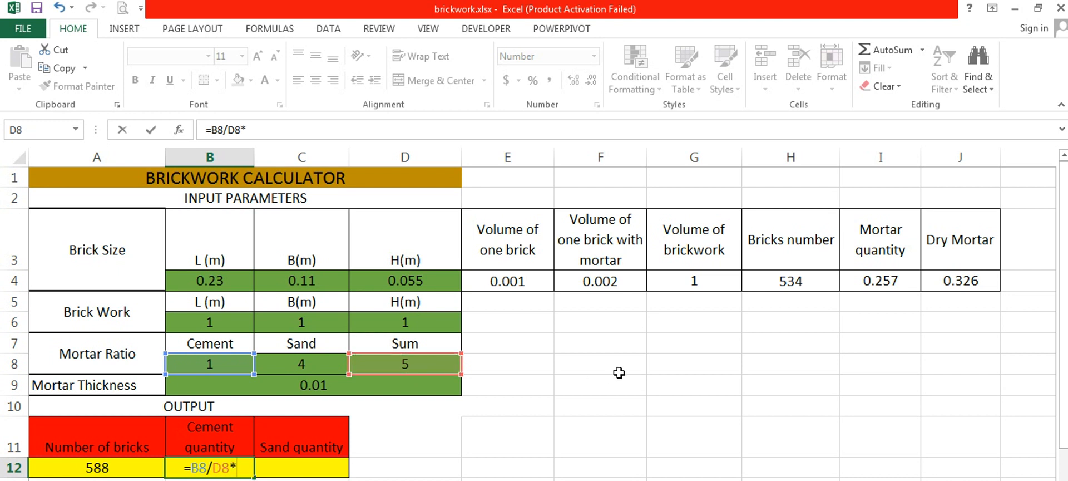
{"action": "left_click", "coordinate": [956, 278]}
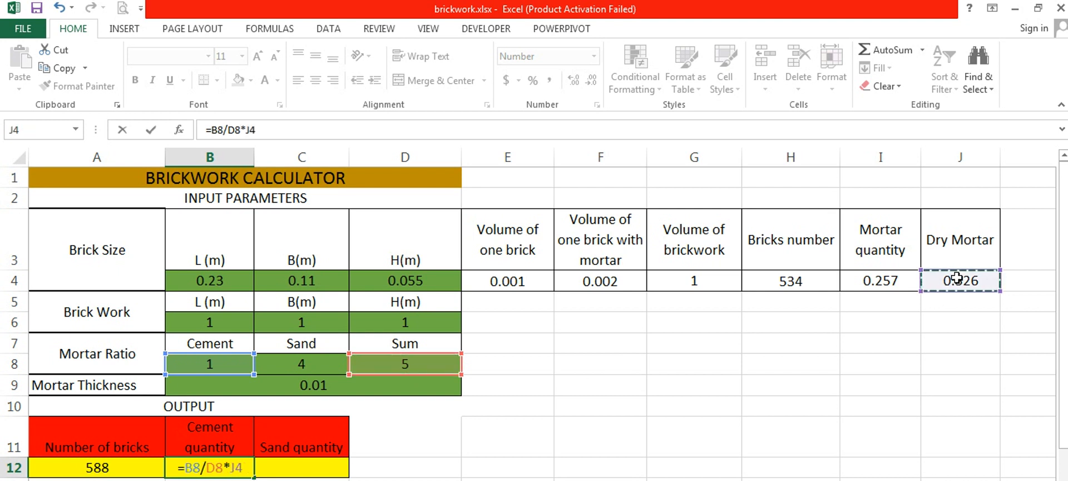
{"action": "key", "text": "Return"}
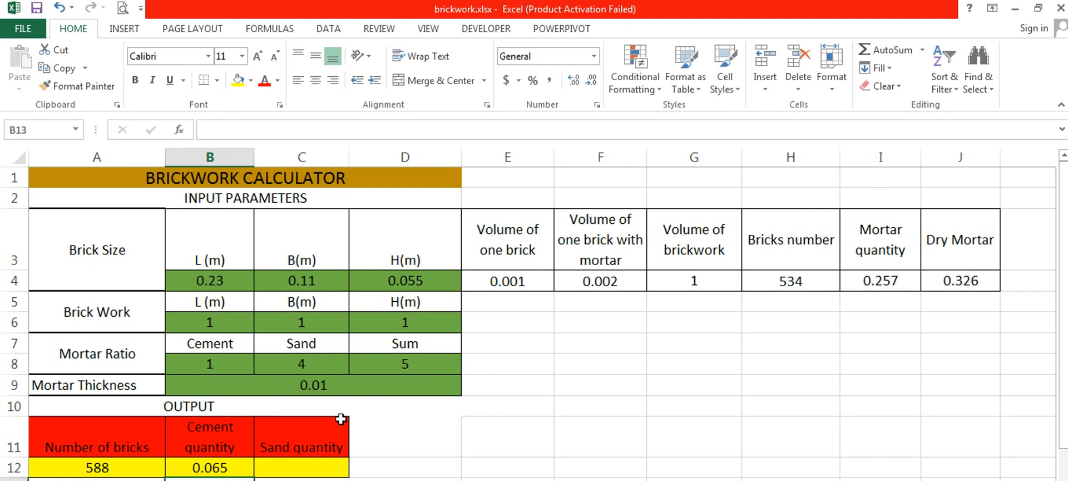
- Calculate the sand quantity in C12 by multiplying the cement quantity by the sand ratio with =B12*C8
{"action": "left_click", "coordinate": [281, 462]}
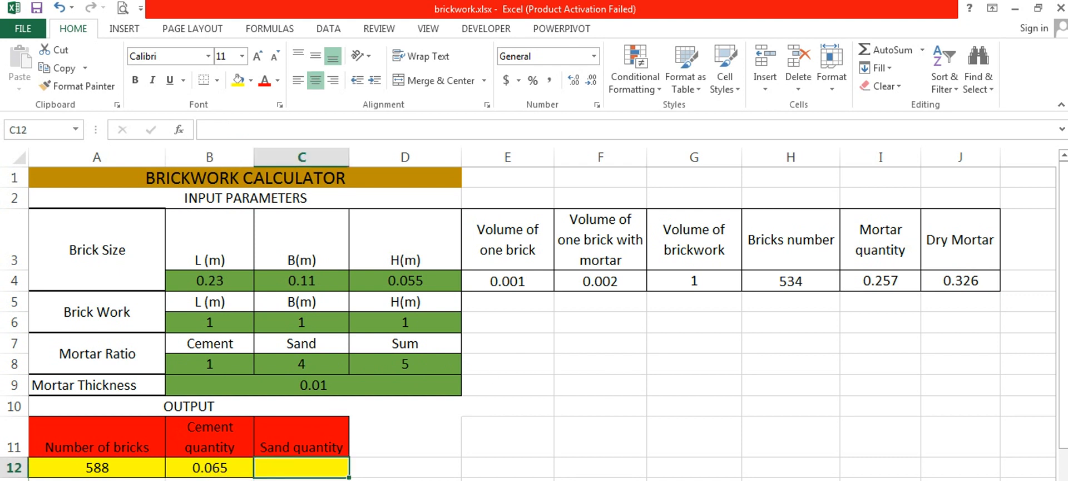
{"action": "type", "text": "="}
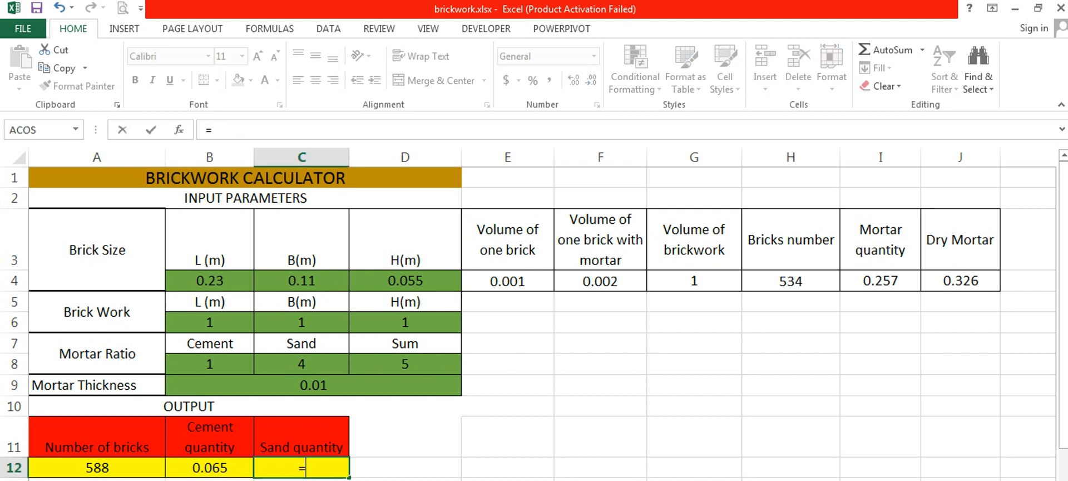
{"action": "left_click", "coordinate": [240, 468]}
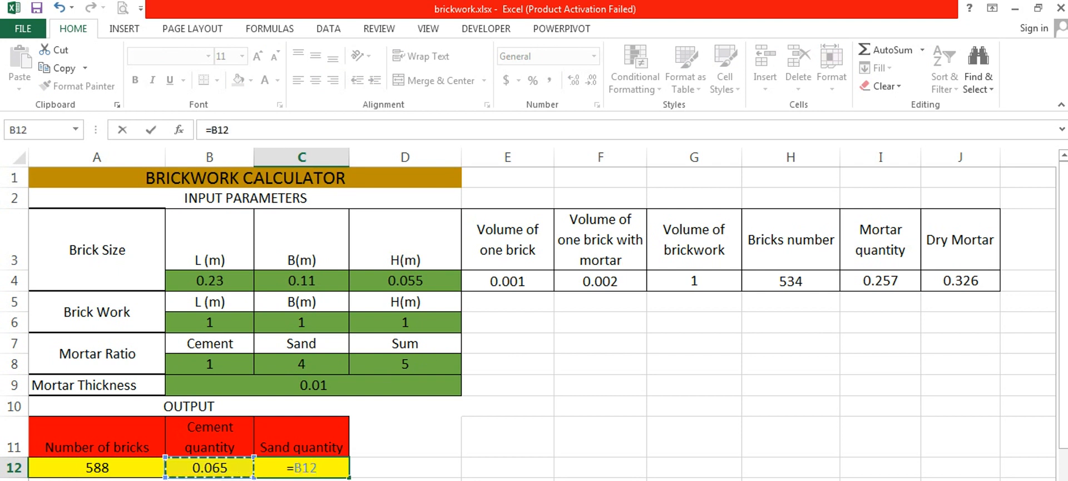
{"action": "type", "text": "*"}
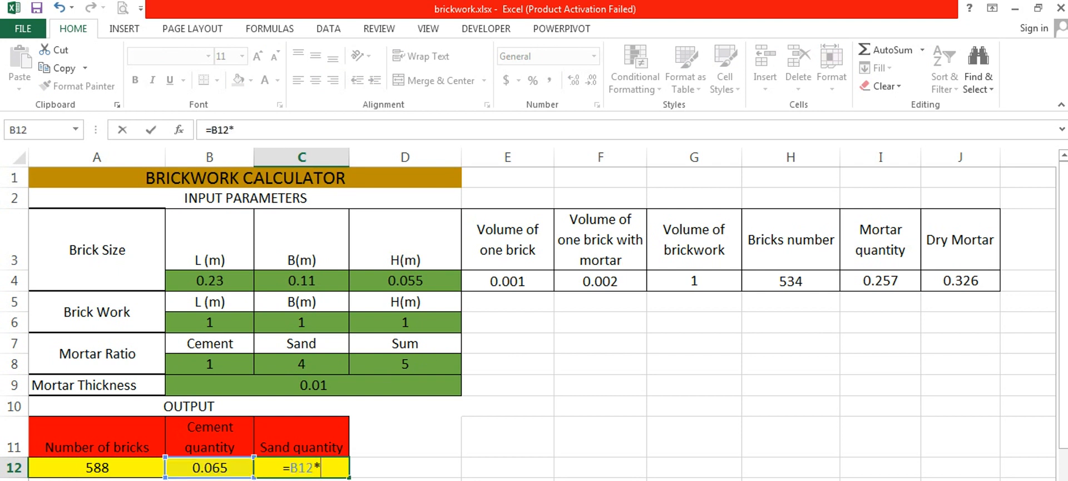
{"action": "left_click", "coordinate": [307, 360]}
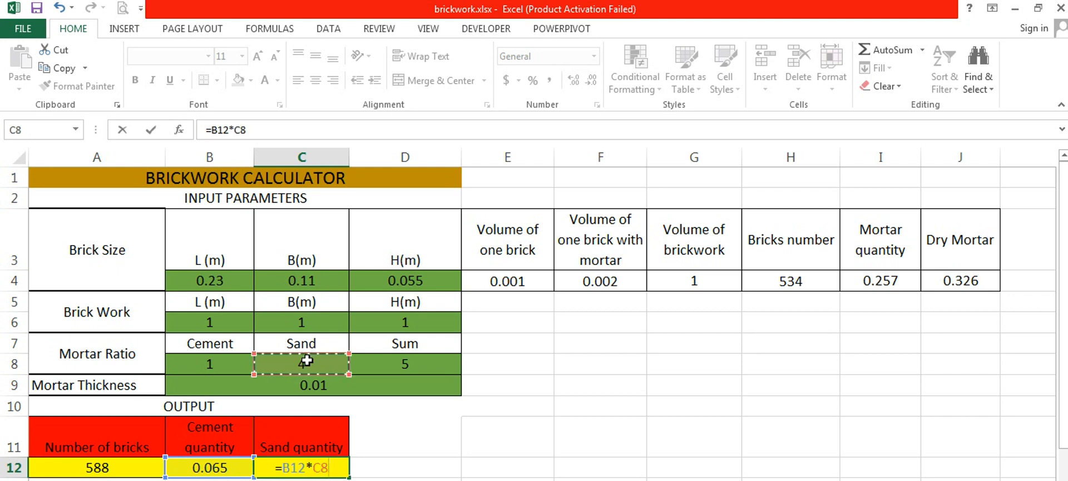
{"action": "key", "text": "Return"}
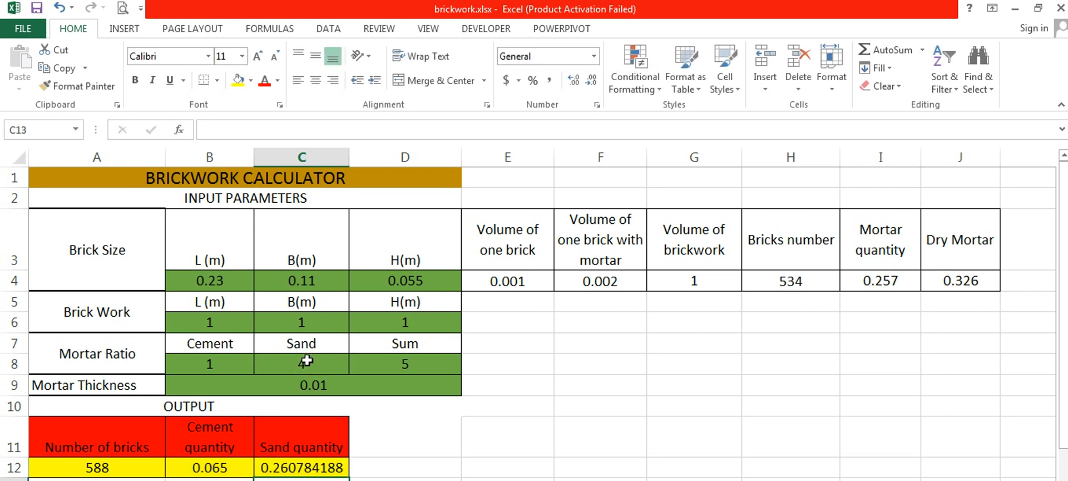
- Hide the contents of the intermediate calculation cells E3:J4 with the custom number format ;;;
{"action": "left_click", "coordinate": [644, 307]}
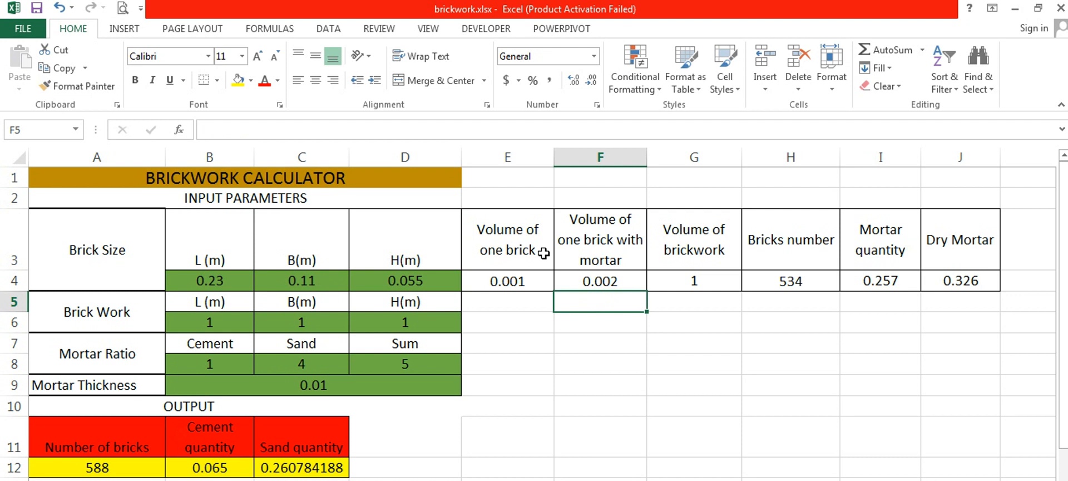
{"action": "left_click_drag", "start_coordinate": [543, 253], "coordinate": [953, 275]}
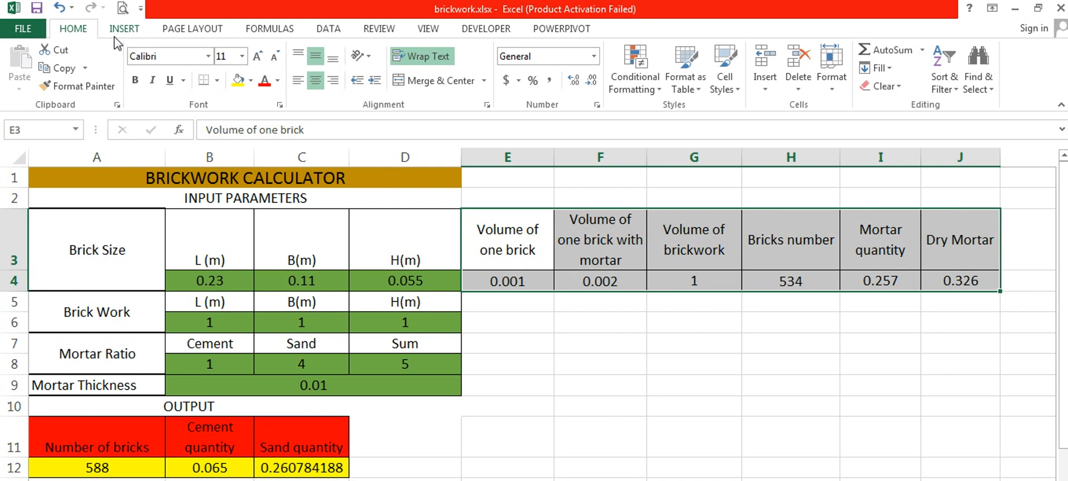
{"action": "left_click", "coordinate": [594, 58]}
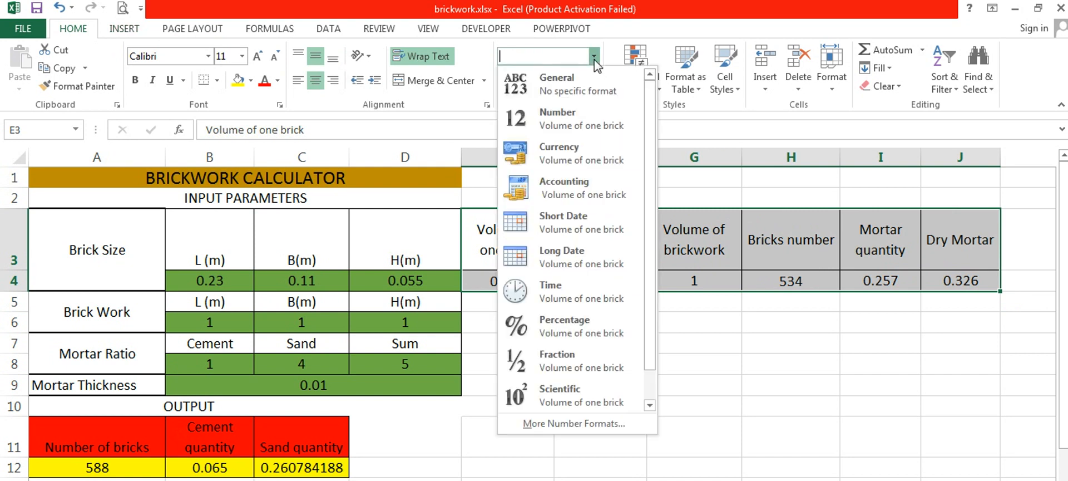
{"action": "left_click", "coordinate": [568, 423]}
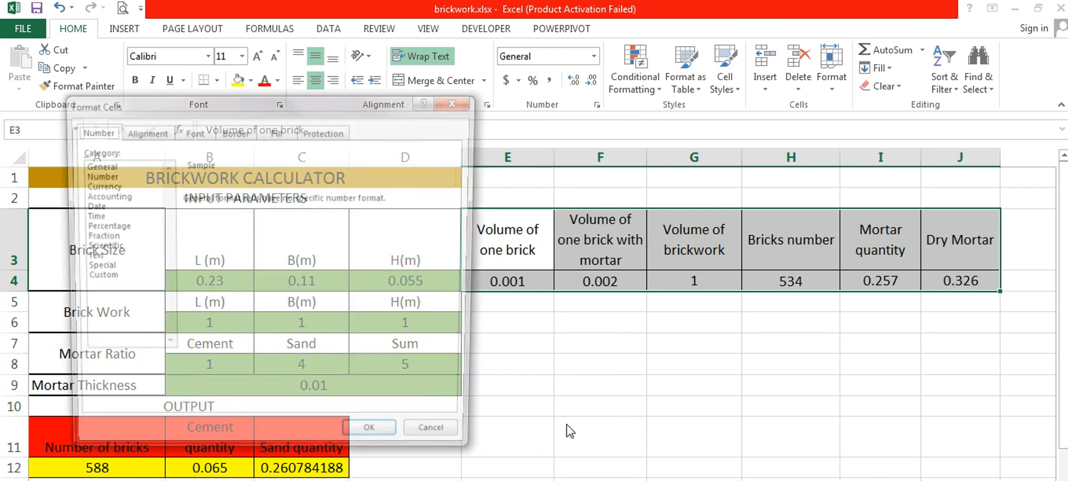
{"action": "left_click", "coordinate": [95, 277]}
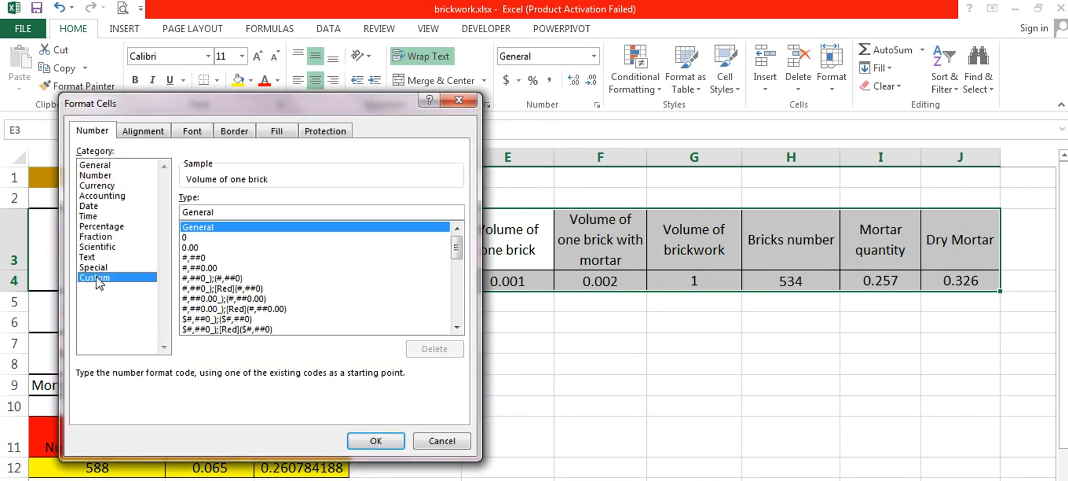
{"action": "left_click", "coordinate": [233, 212]}
{"action": "key", "text": "BackSpace"}
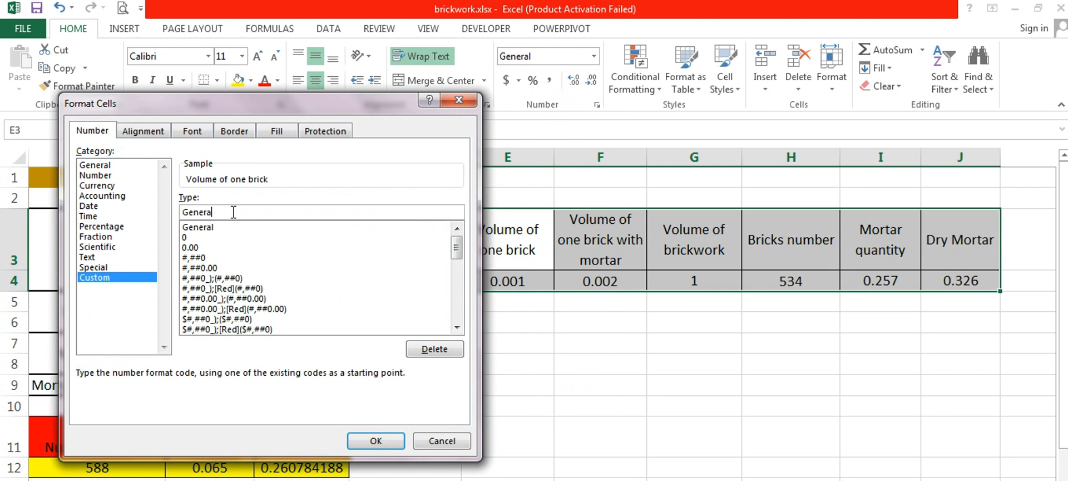
{"action": "key", "text": "BackSpace"}
{"action": "key", "text": "BackSpace"}
{"action": "key", "text": "BackSpace"}
{"action": "key", "text": "BackSpace"}
{"action": "key", "text": "BackSpace"}
{"action": "key", "text": "BackSpace"}
{"action": "type", "text": ";;;"}
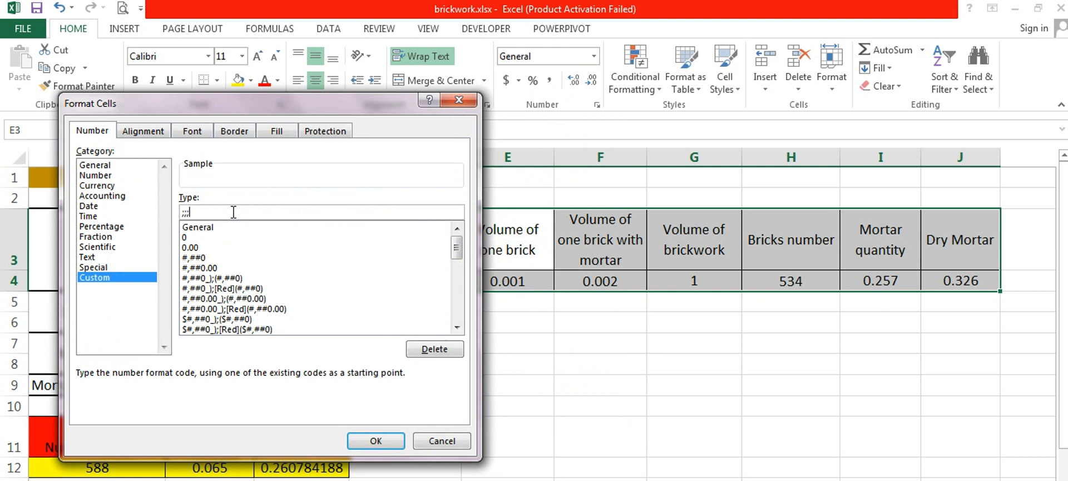
{"action": "left_click", "coordinate": [376, 441]}
{"action": "left_click", "coordinate": [569, 349]}
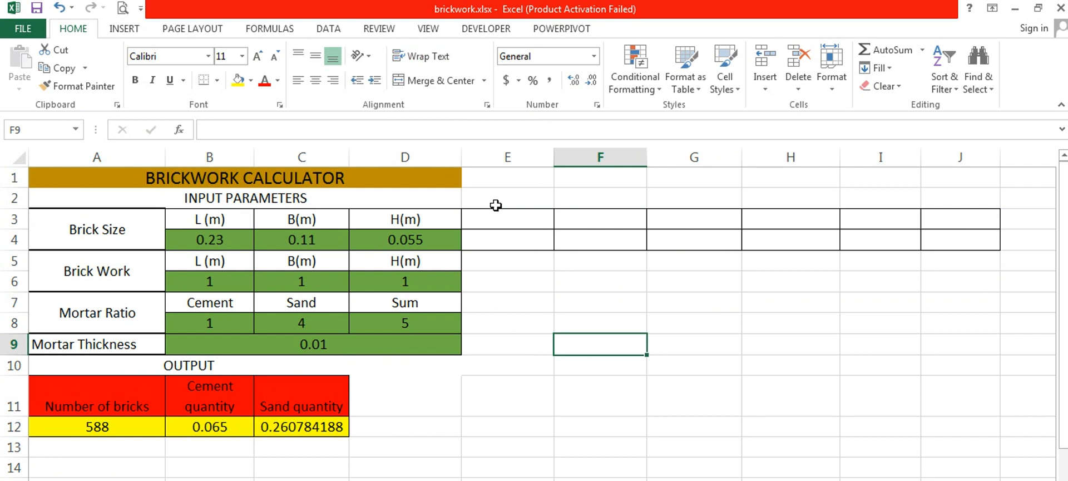
- Remove all borders from the hidden calculation cells E3:J4, and add back only a left border
{"action": "left_click_drag", "start_coordinate": [494, 214], "coordinate": [949, 234]}
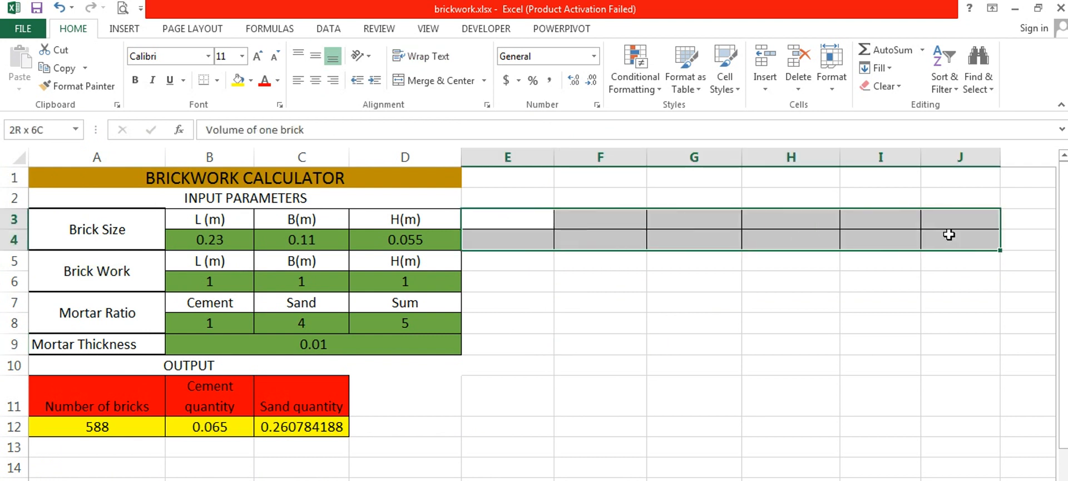
{"action": "left_click", "coordinate": [217, 79]}
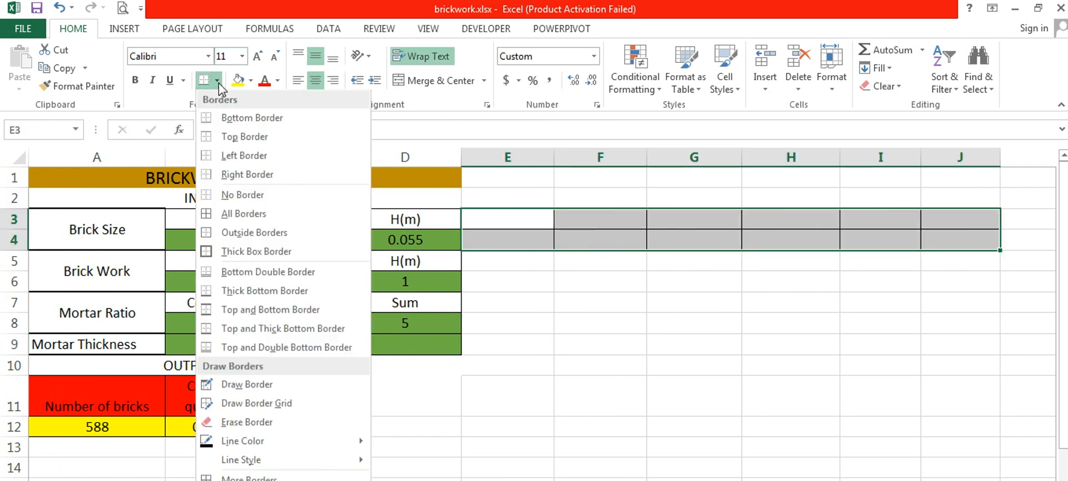
{"action": "left_click", "coordinate": [234, 196]}
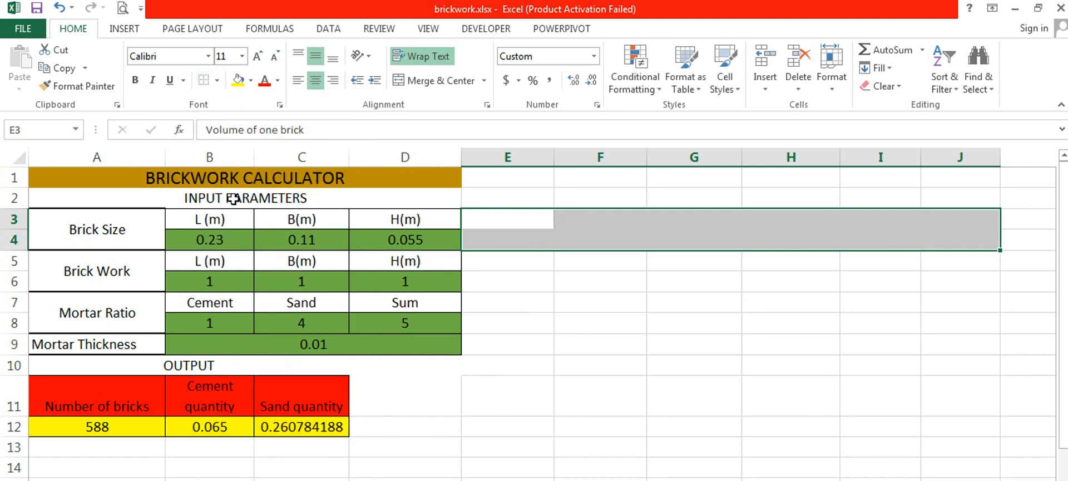
{"action": "left_click", "coordinate": [216, 79]}
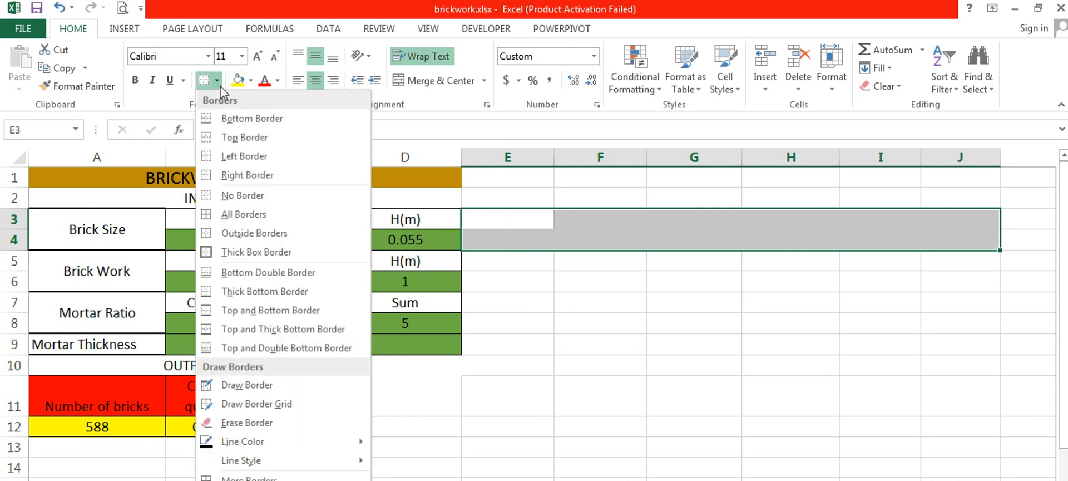
{"action": "left_click", "coordinate": [239, 156]}
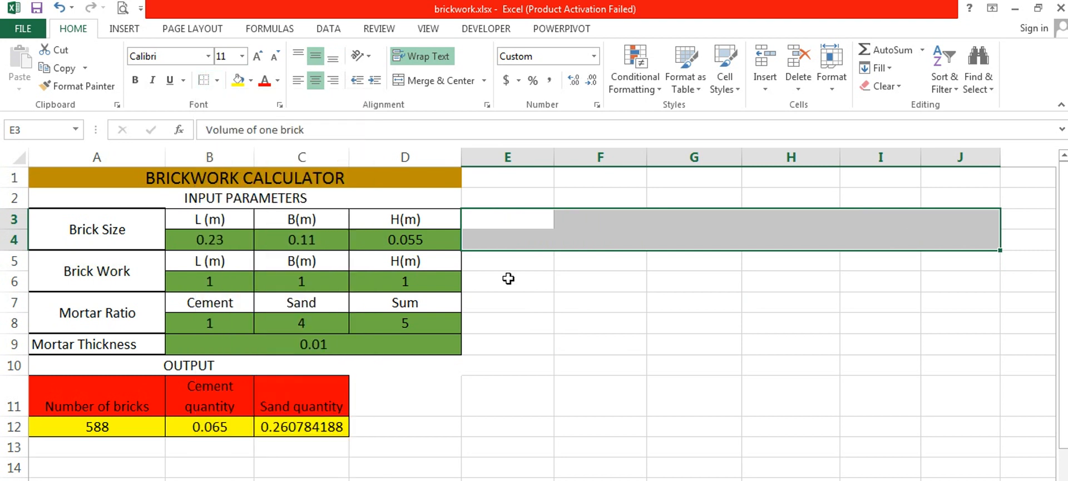
{"action": "left_click", "coordinate": [553, 305]}
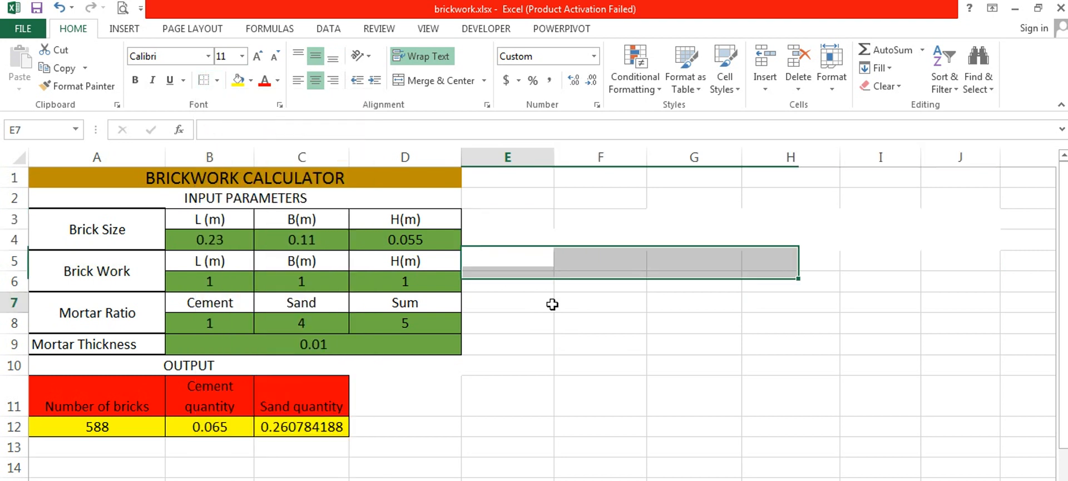
- Set the brick work breadth B(m) in C6 to 2
{"action": "left_click", "coordinate": [321, 276]}
{"action": "key", "text": "BackSpace"}
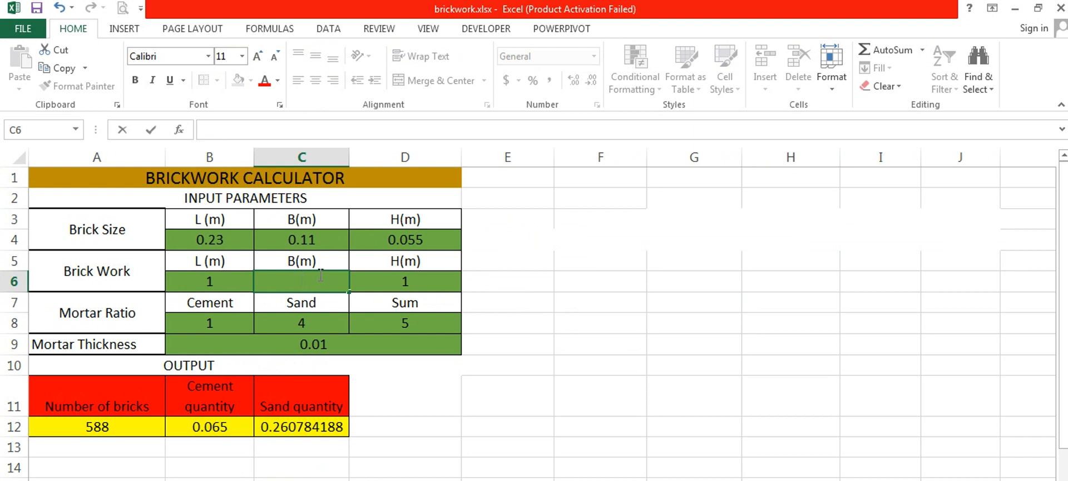
{"action": "type", "text": "2"}
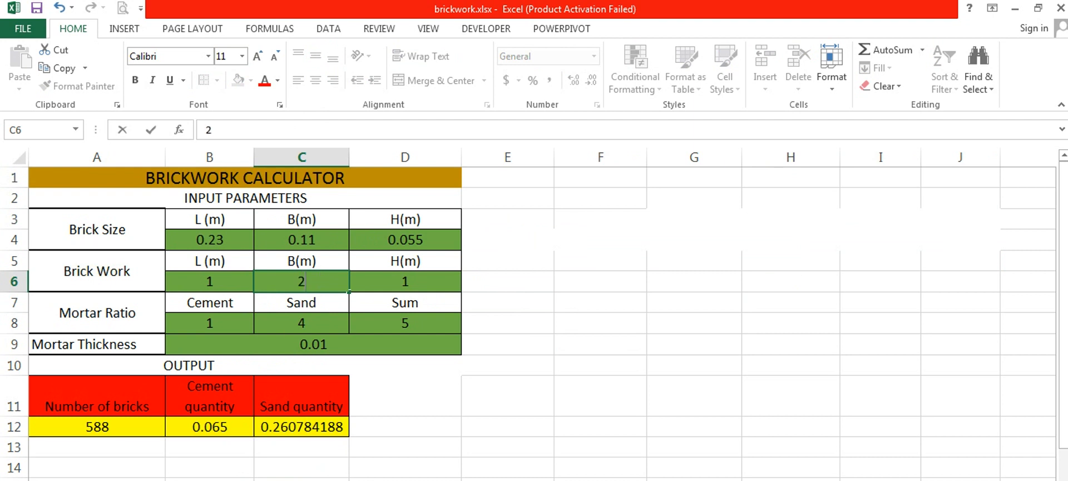